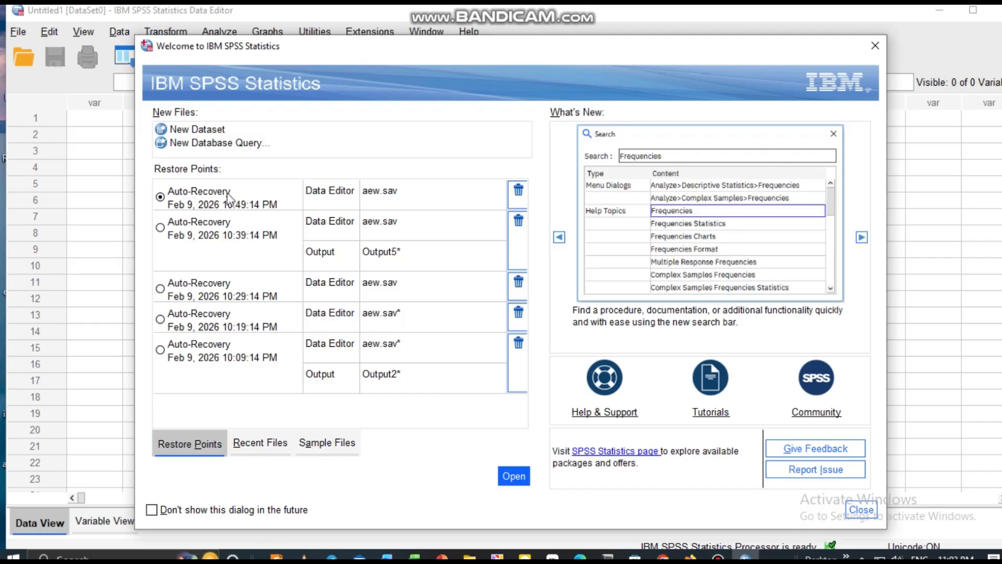
Step: Dismiss the welcome dialog and show the variable definitions of the empty dataset
left_click(532, 215)
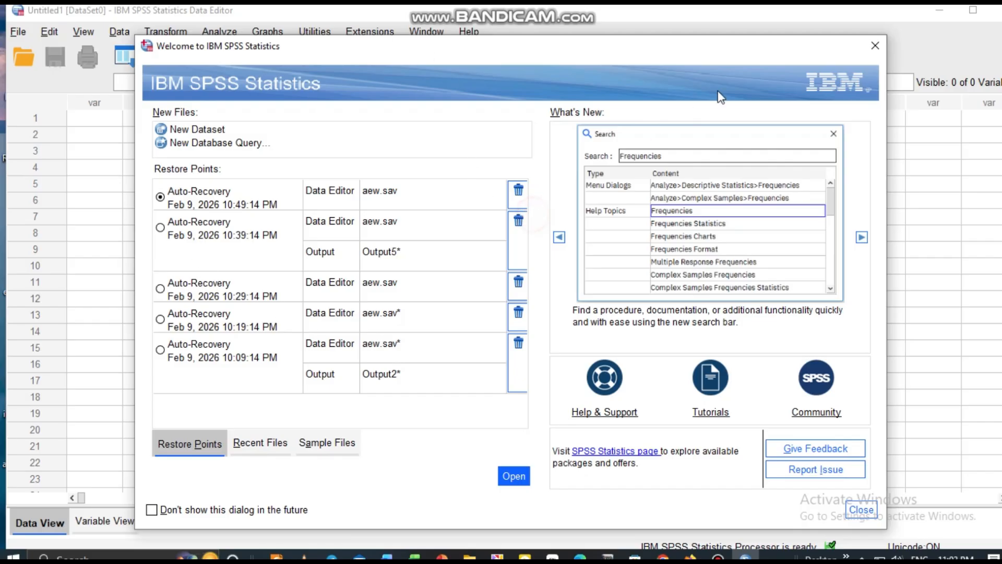
left_click(875, 46)
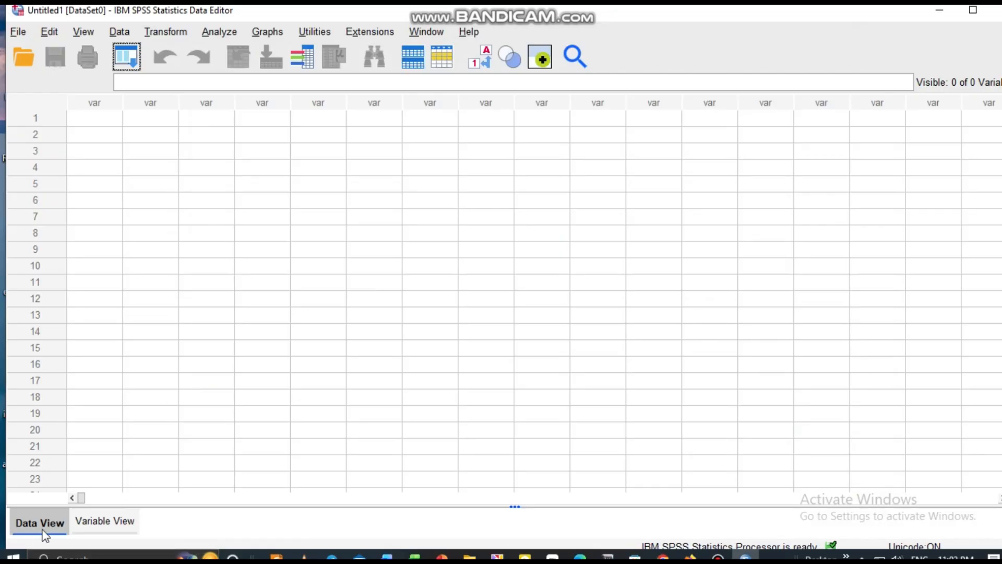
left_click(115, 521)
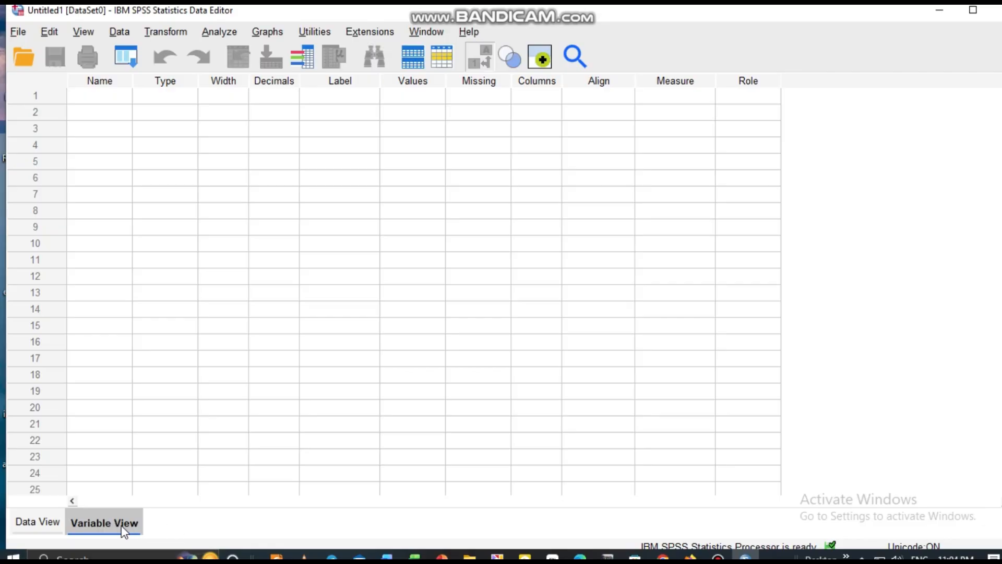
left_click(36, 524)
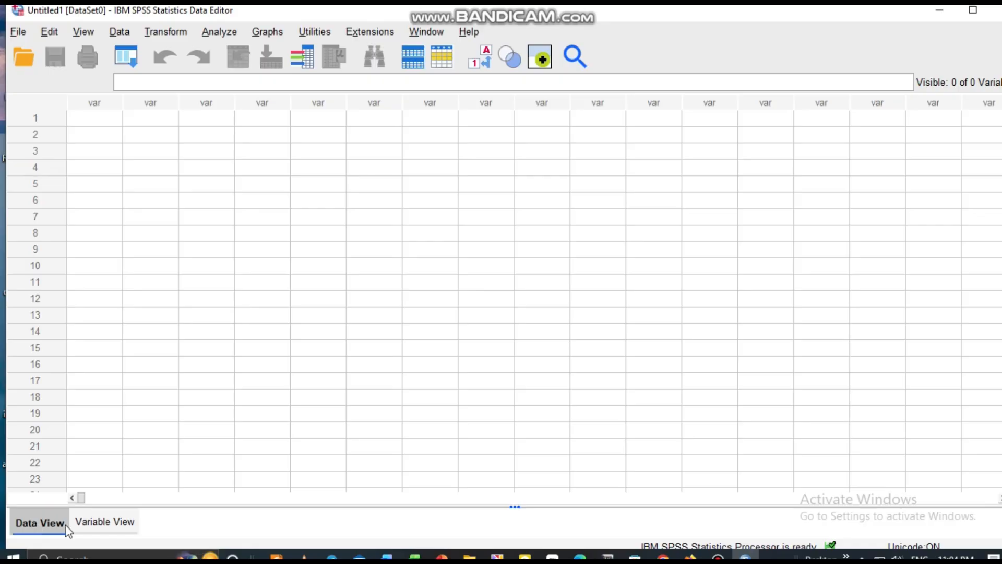
left_click(108, 523)
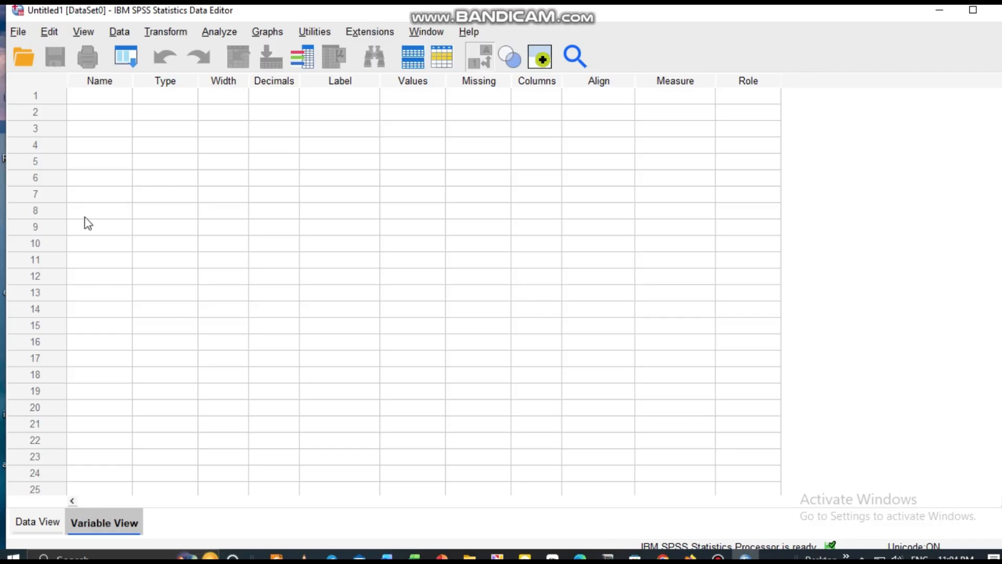
Step: Name the first variable job
left_click(76, 95)
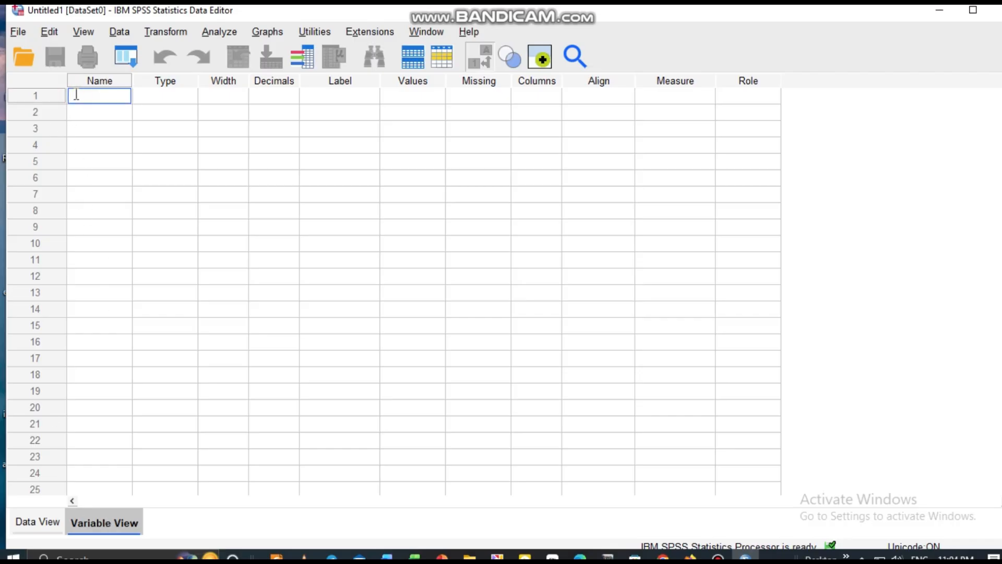
type("jq")
type("b")
left_click(163, 96)
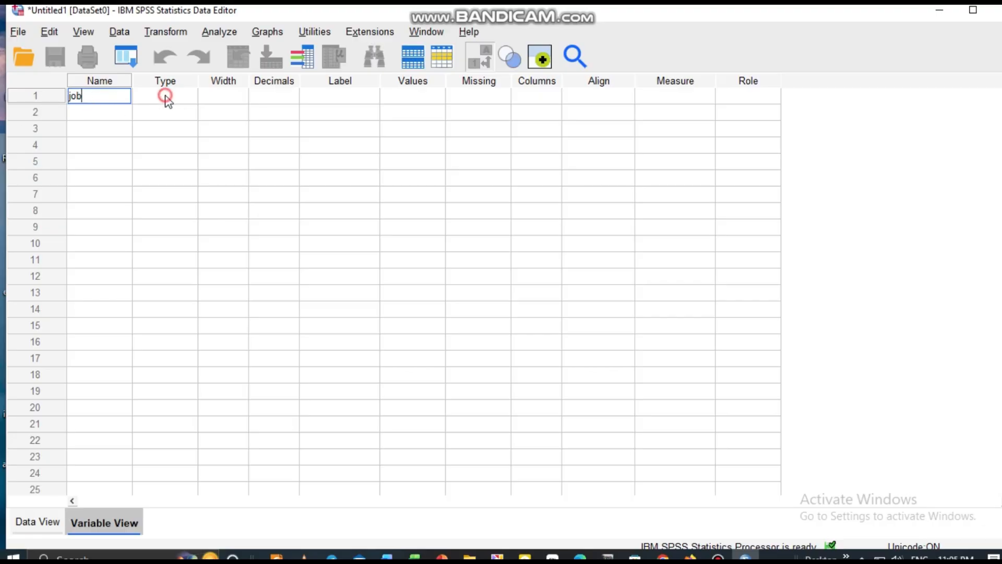
Step: Confirm Numeric as the variable type of job, with width 8 and 2 decimal places
left_click(168, 97)
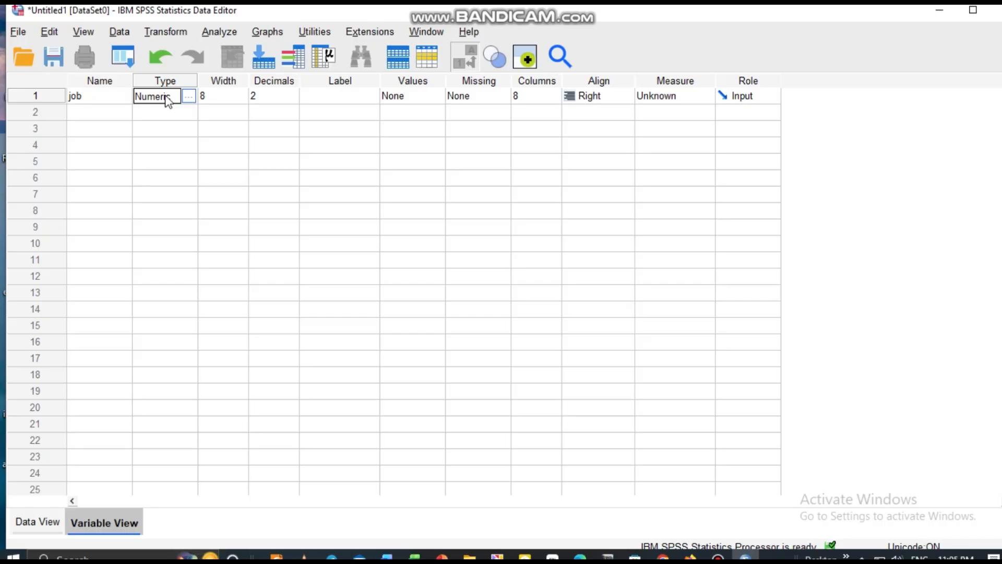
left_click(190, 97)
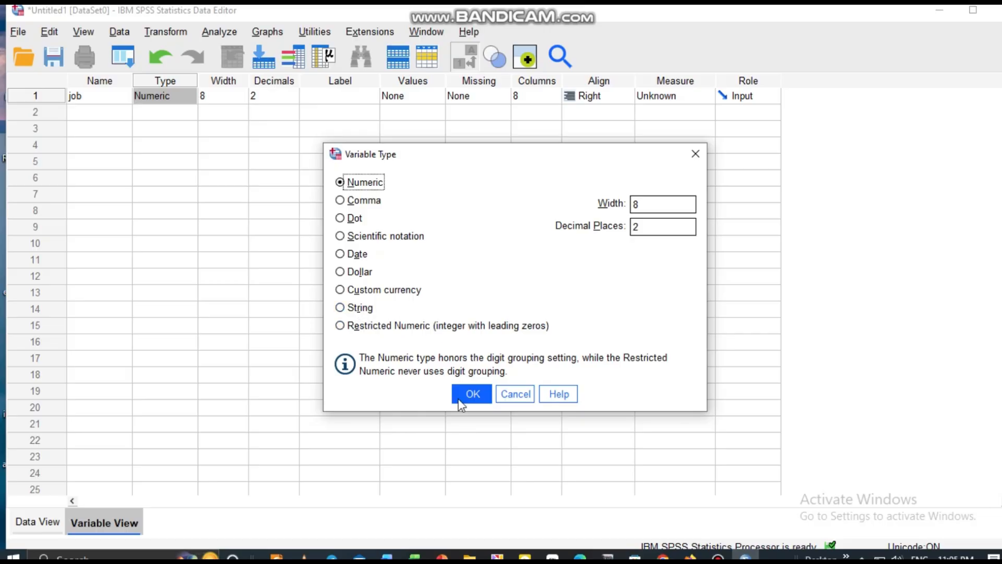
left_click(473, 400)
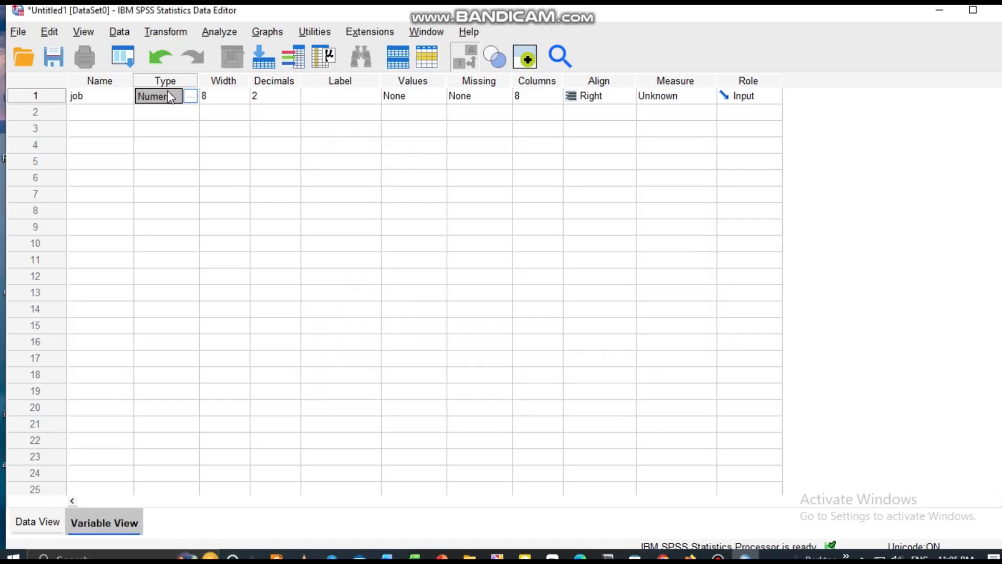
Step: Enter "job of employee" as the label of the job variable
left_click(337, 95)
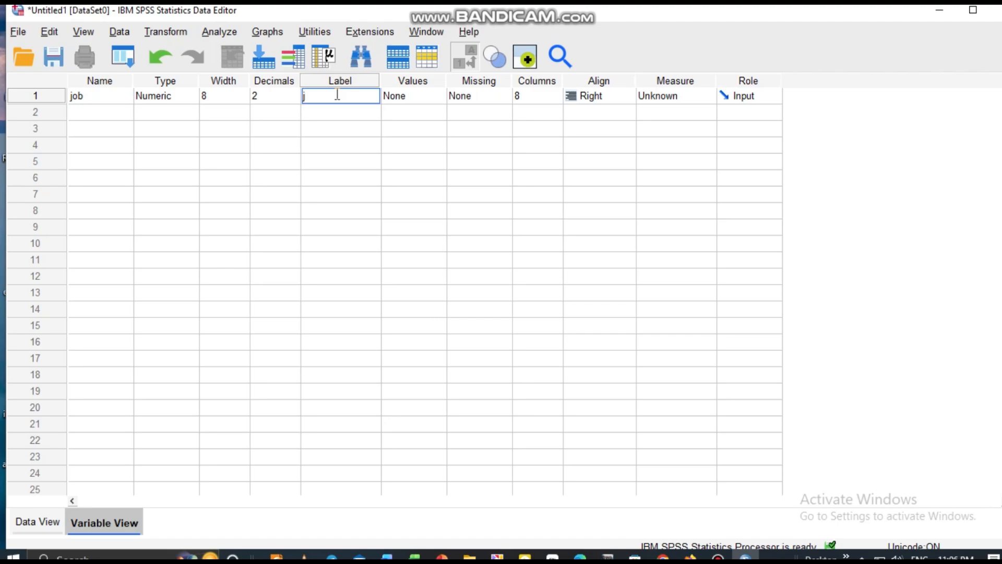
type("jobof employee")
left_click(315, 96)
Step: Widen the Label column and append 123 to the job variable's label
left_click(380, 76)
left_click_drag(381, 77, 453, 78)
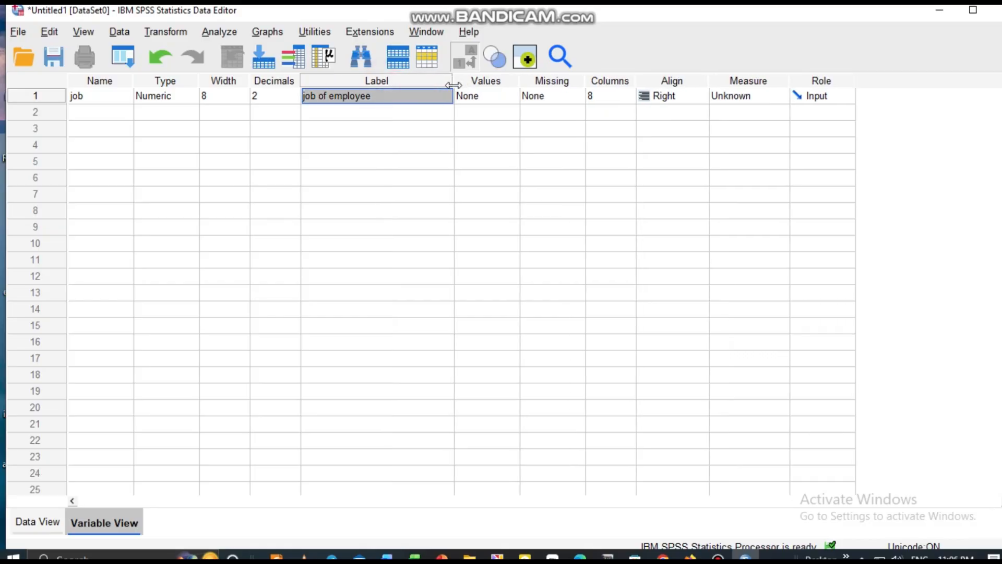
double_click(372, 99)
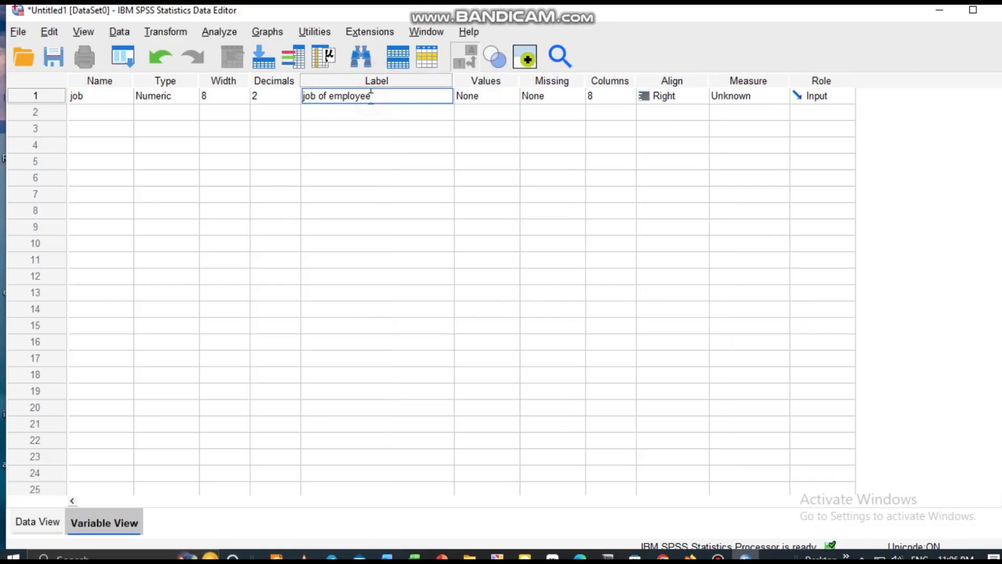
type("123")
left_click(497, 96)
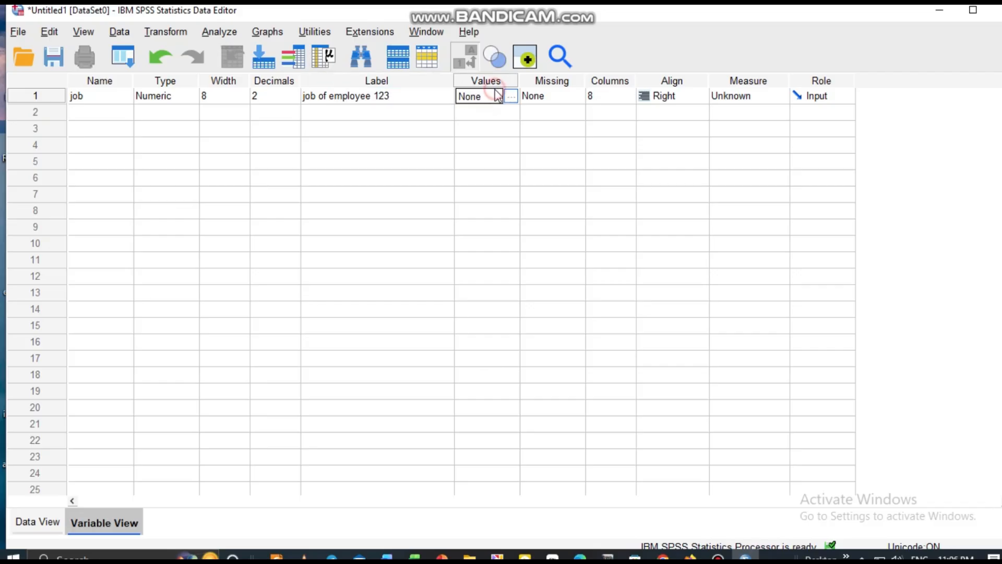
Step: Remove 123 from the job variable's label and narrow the Label column to fit its text
double_click(392, 97)
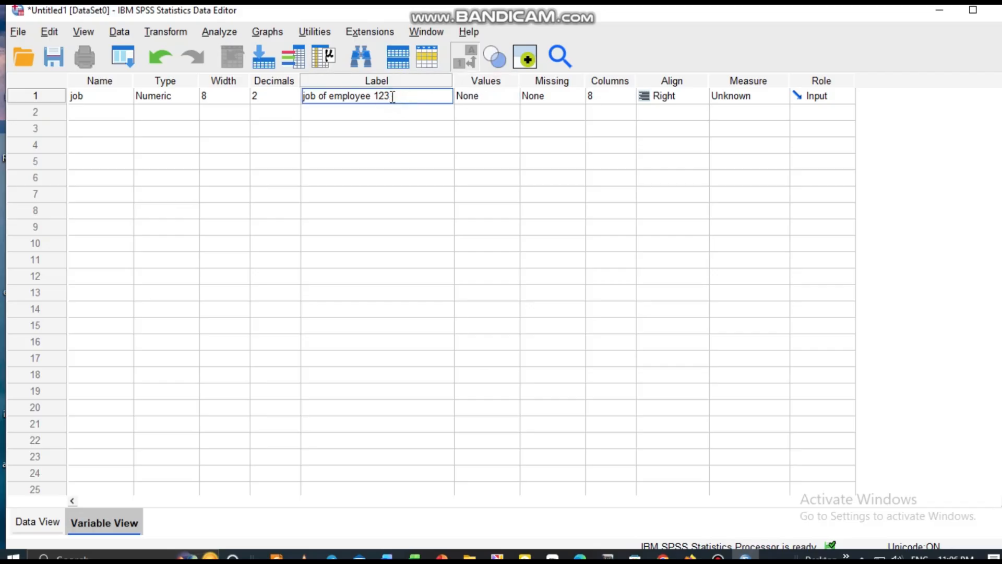
key("BackSpace")
key("BackSpace")
key("BackSpace")
left_click_drag(453, 86, 409, 81)
left_click_drag(388, 83, 388, 82)
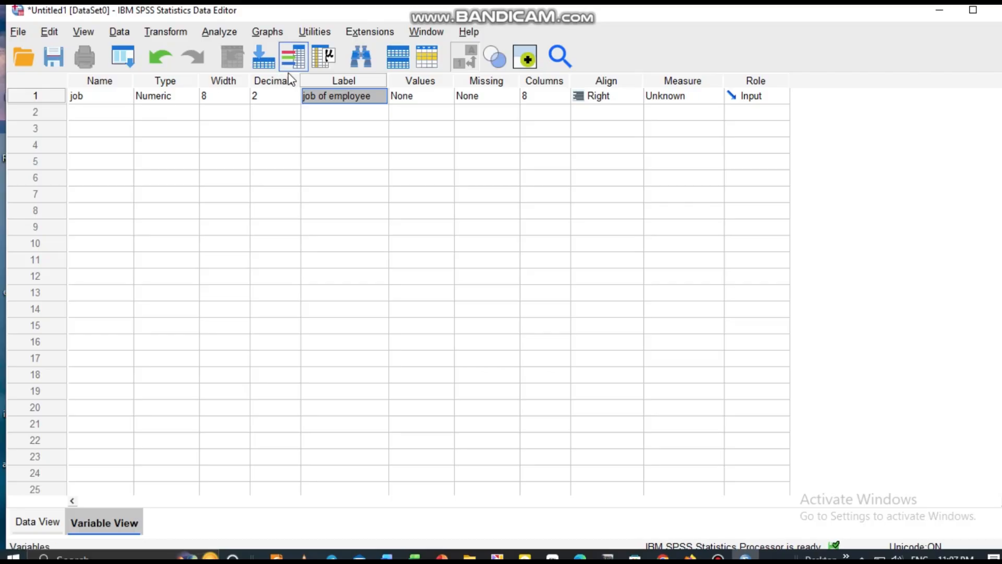
left_click(446, 102)
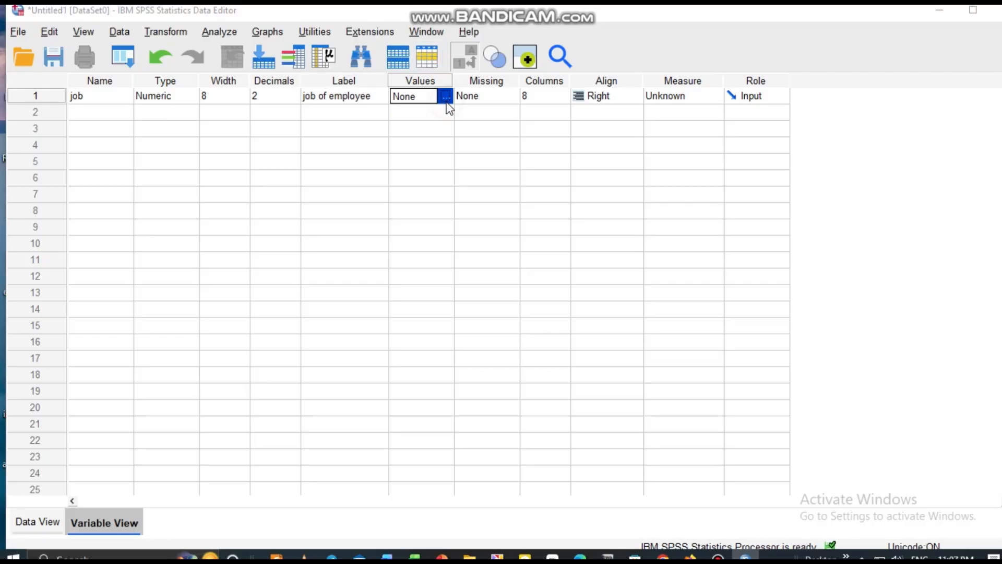
left_click(447, 103)
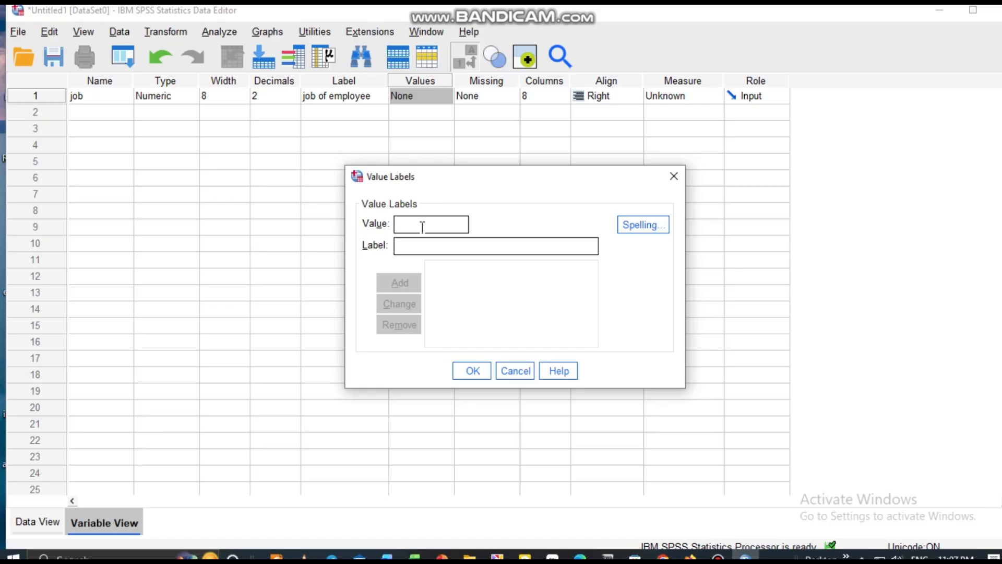
left_click(675, 176)
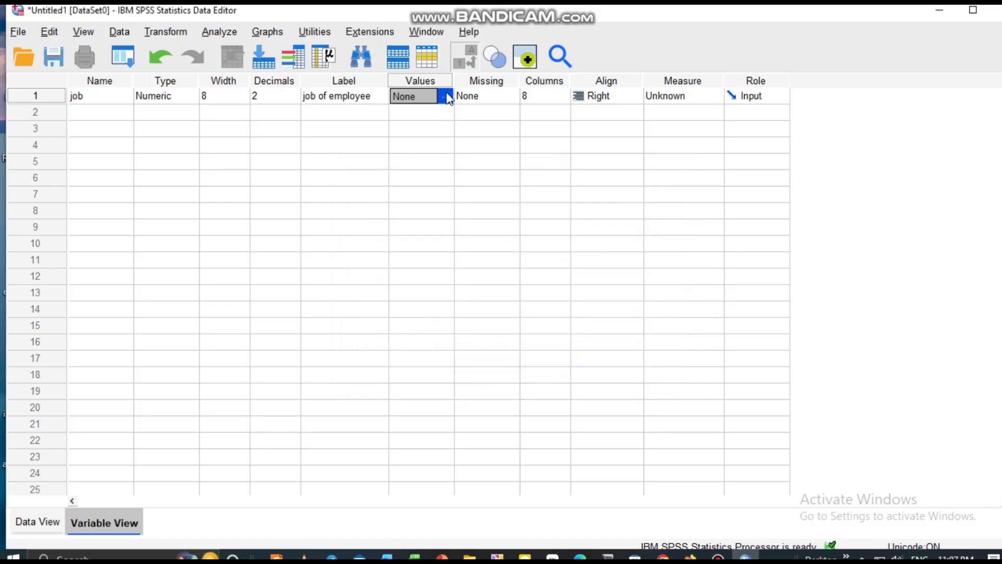
Step: Add a value label to the job variable that defines 0 as "private"
left_click(446, 97)
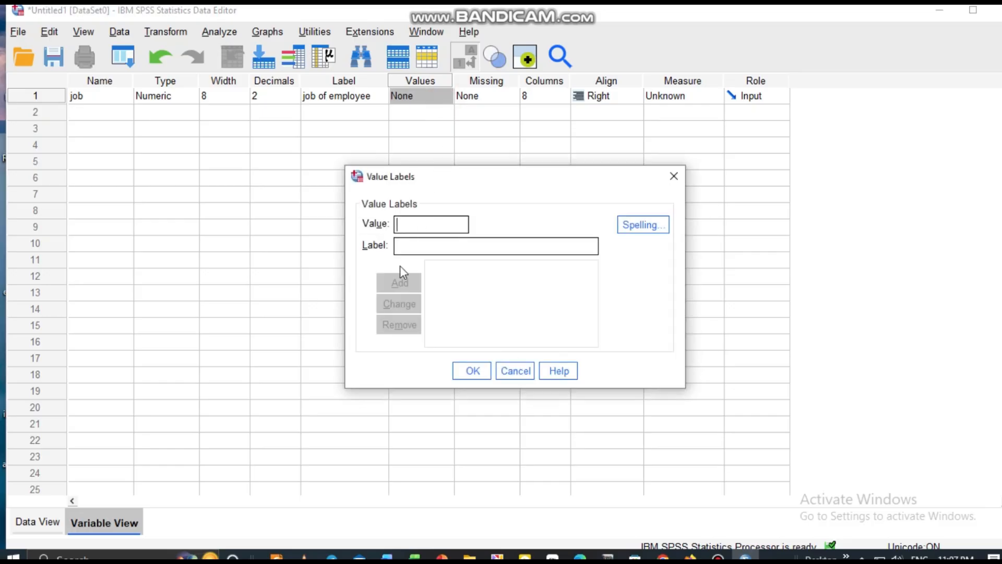
type("0")
left_click(408, 248)
type("private")
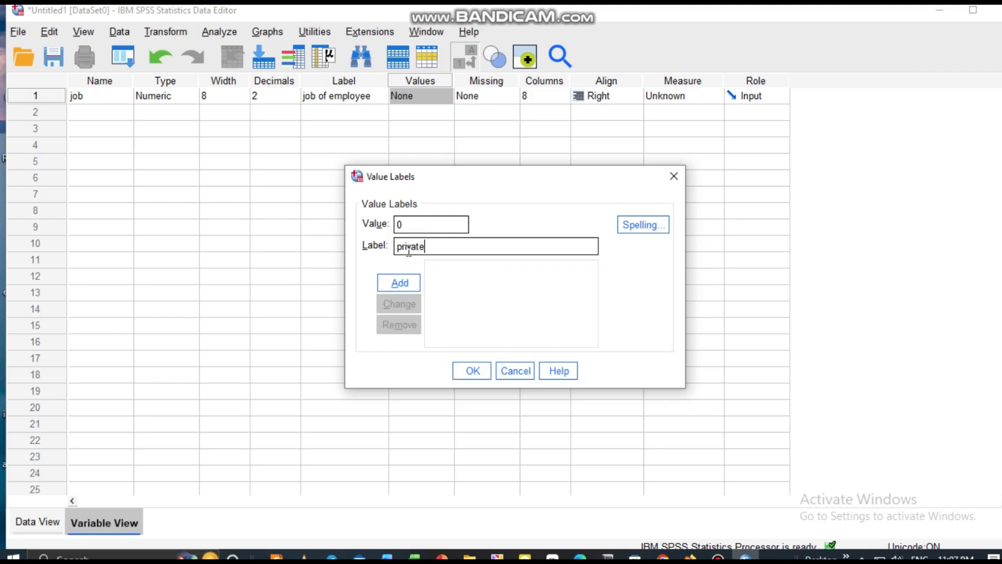
left_click(397, 282)
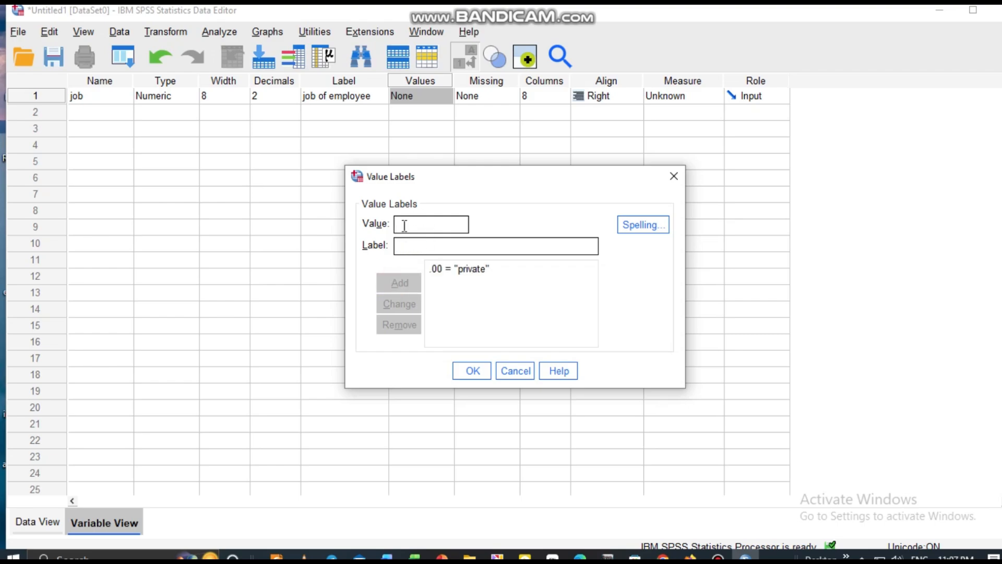
Step: Add a value label that defines 1 as "NGO" for the job variable
type("1")
left_click(411, 248)
type("N")
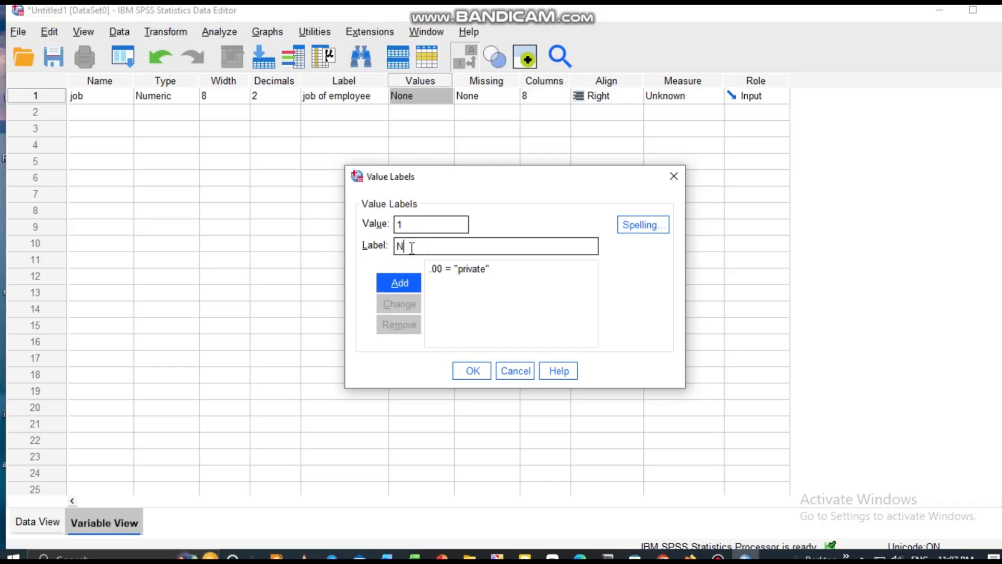
type("GO")
left_click(393, 288)
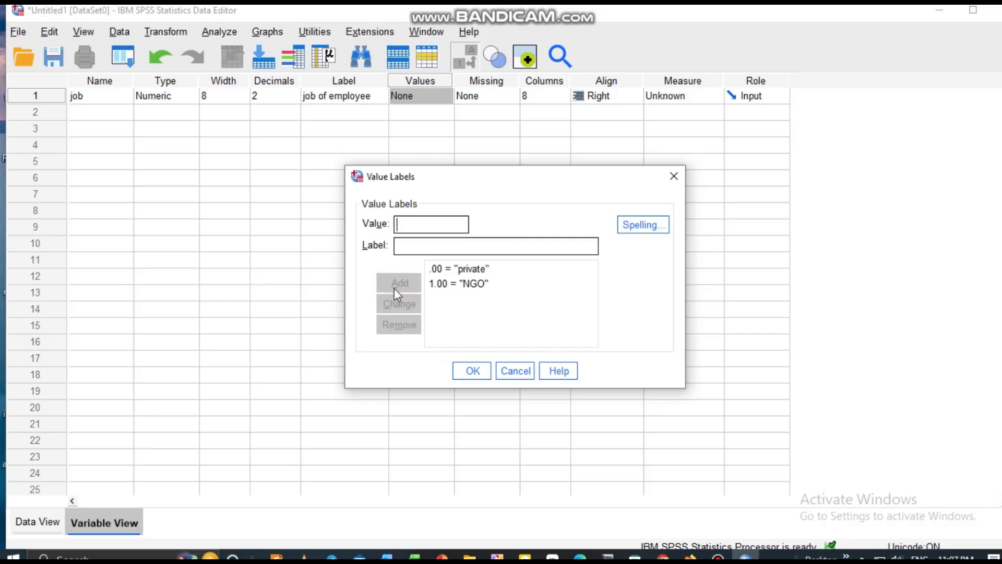
Step: Add a value label that defines 2 as "Govermental" and apply the value labels to the job variable
left_click(412, 221)
type("2")
left_click(409, 245)
type("GO")
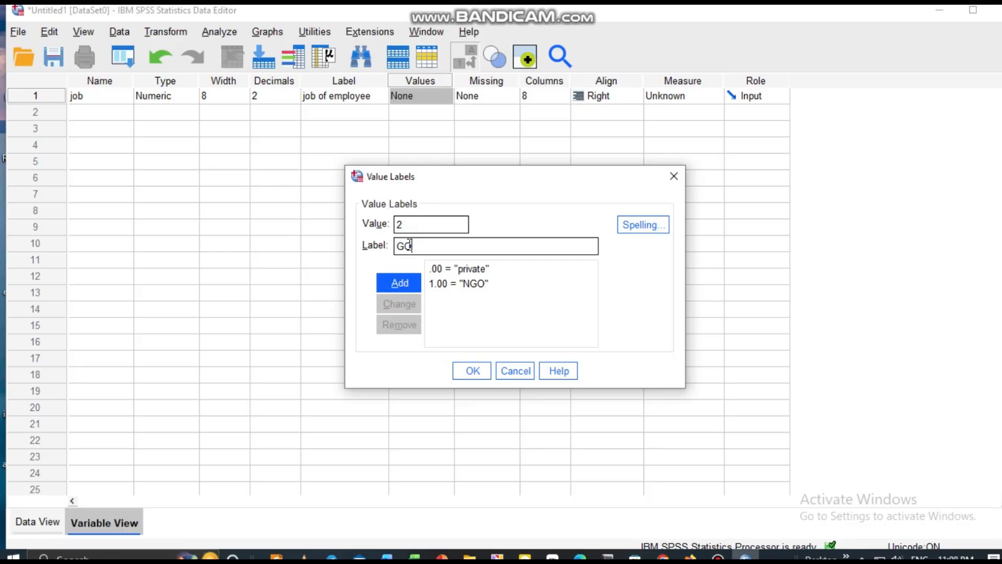
key("BackSpace")
type("overmental")
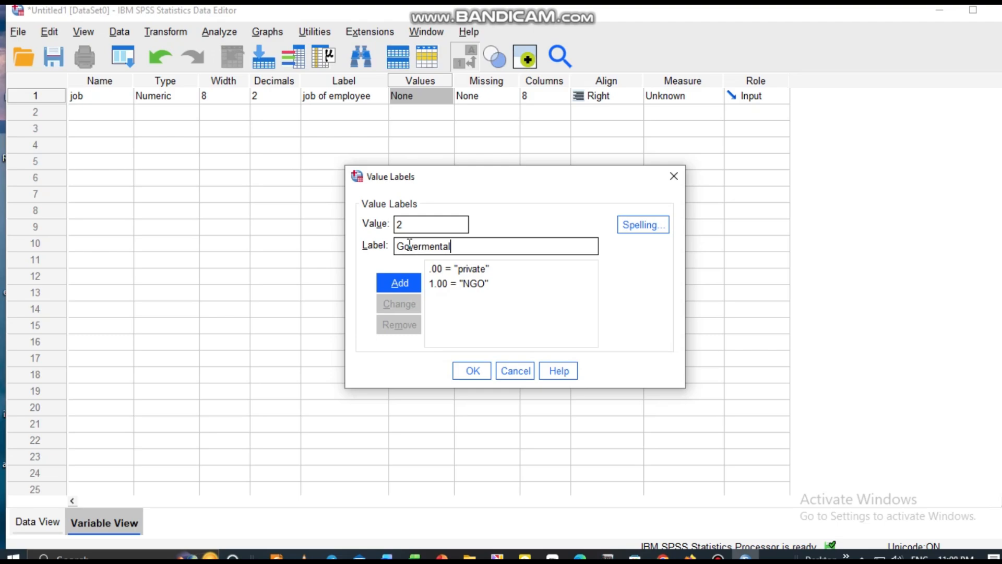
left_click(399, 284)
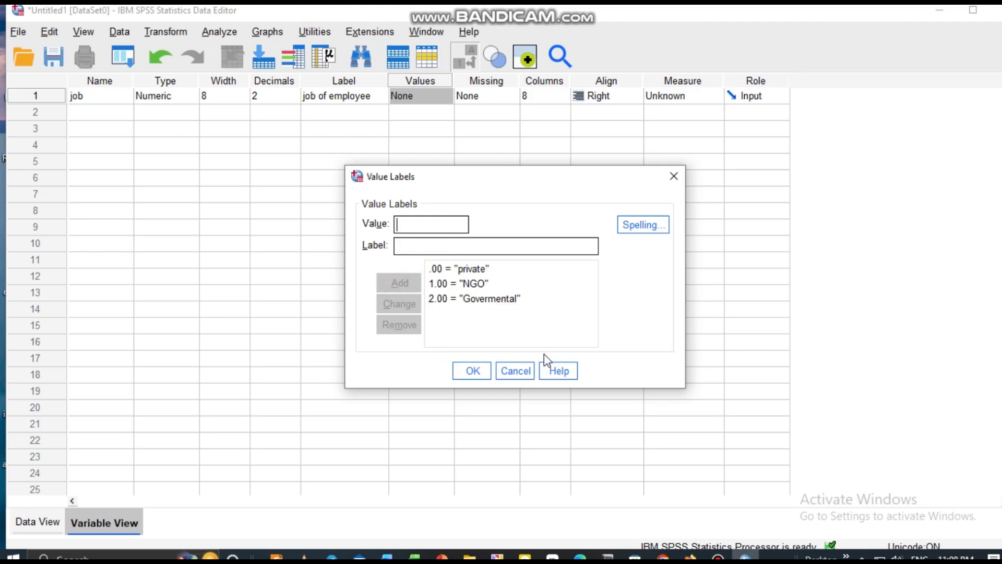
left_click(470, 372)
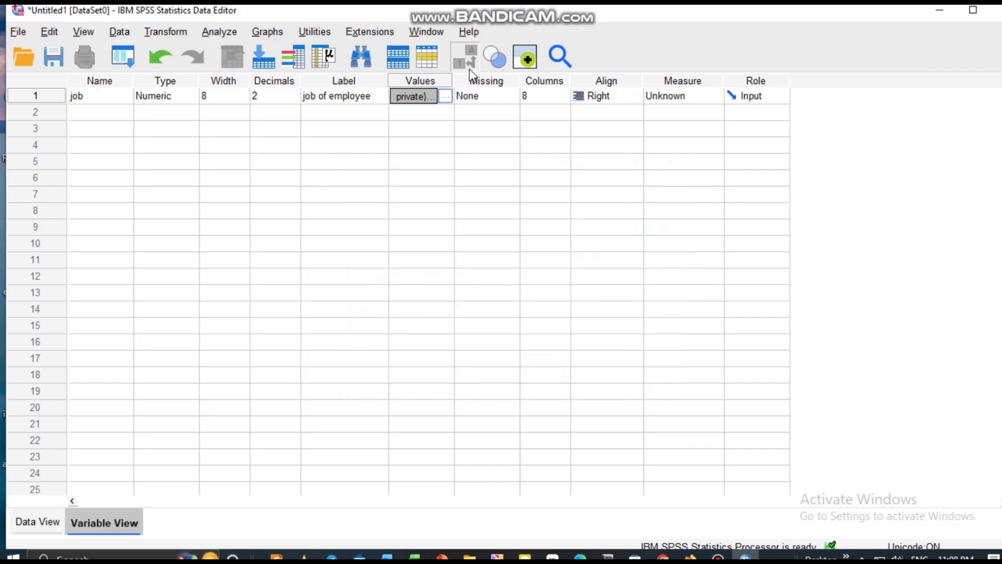
Step: Set the job variable's decimals to 0 and review its value labels
left_click(289, 97)
left_click(294, 100)
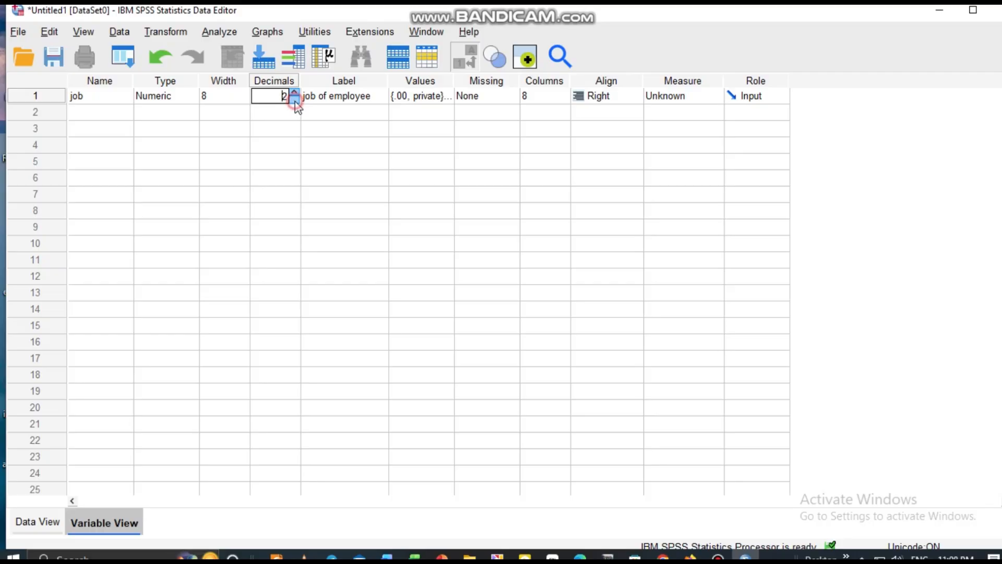
left_click(294, 99)
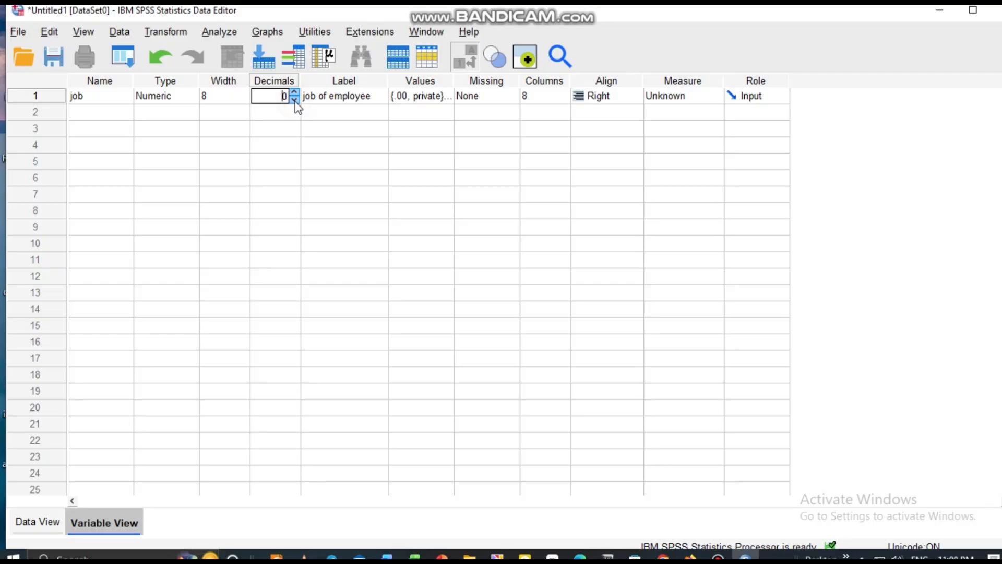
left_click(442, 98)
left_click(447, 96)
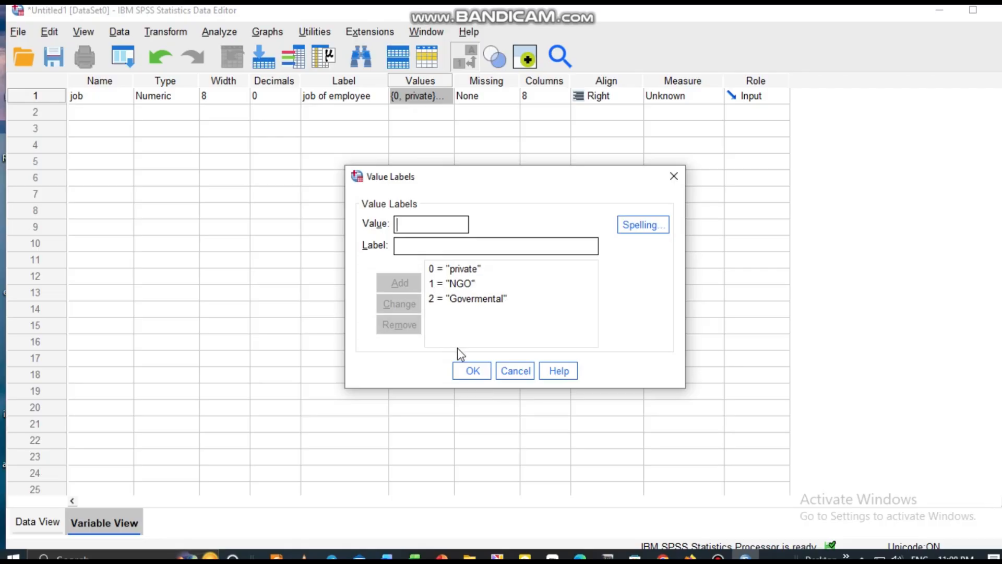
left_click(457, 369)
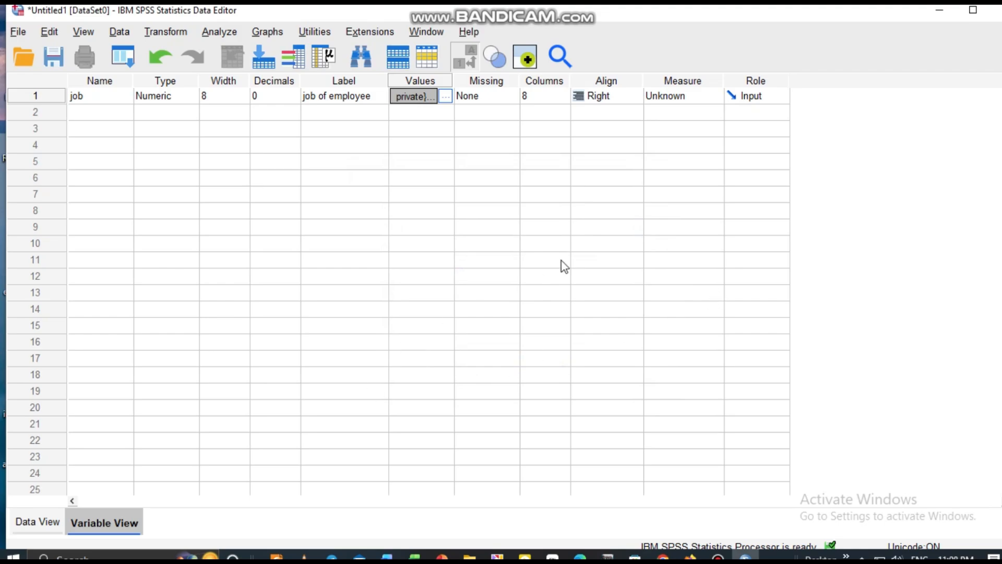
Step: Set the job variable's measurement level to Nominal
left_click(682, 99)
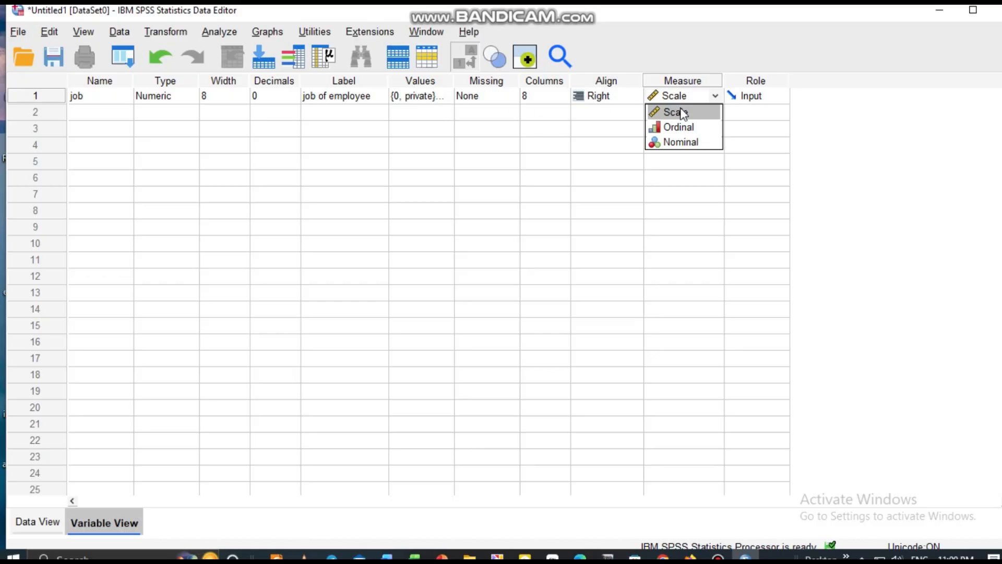
left_click(688, 144)
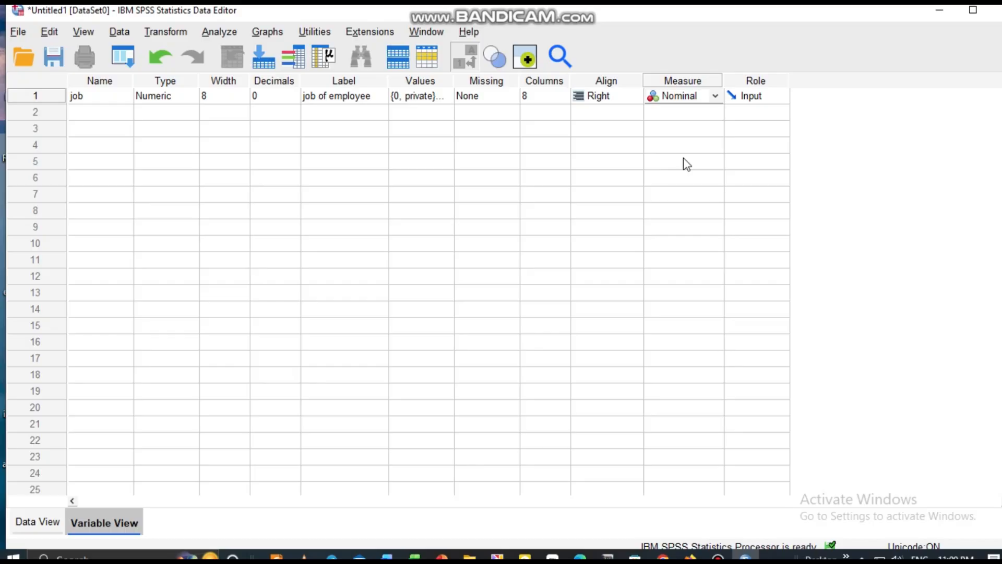
Step: Examine the missing-value options for the job variable and leave them as they are
left_click(479, 99)
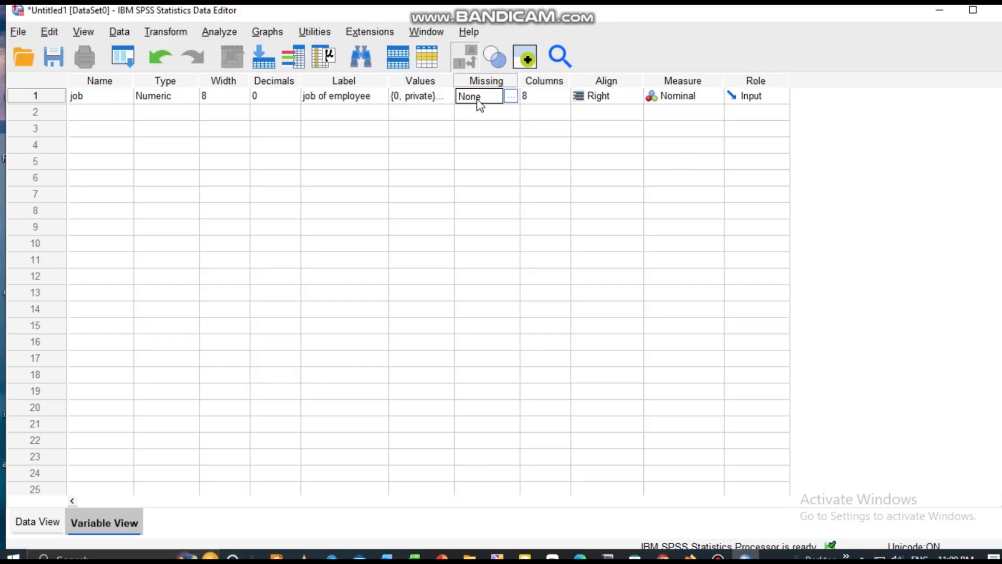
left_click(508, 101)
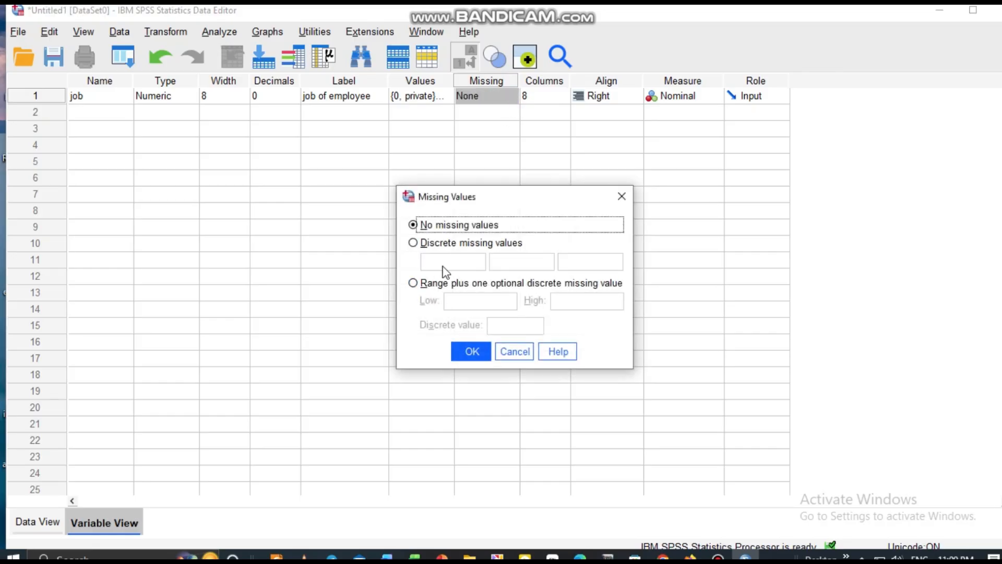
left_click(627, 206)
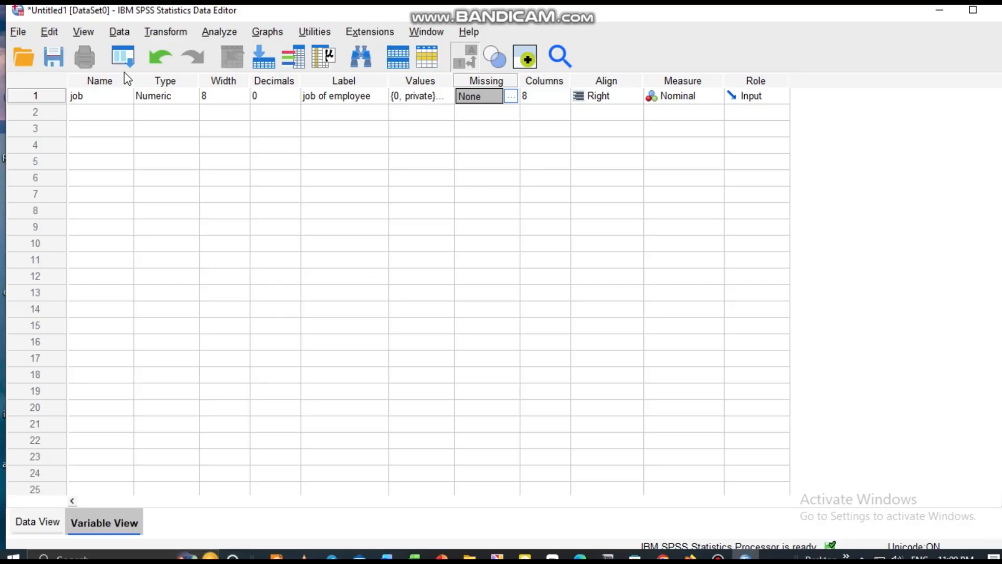
Step: Add a second variable named income and set its type to Dollar
left_click(73, 113)
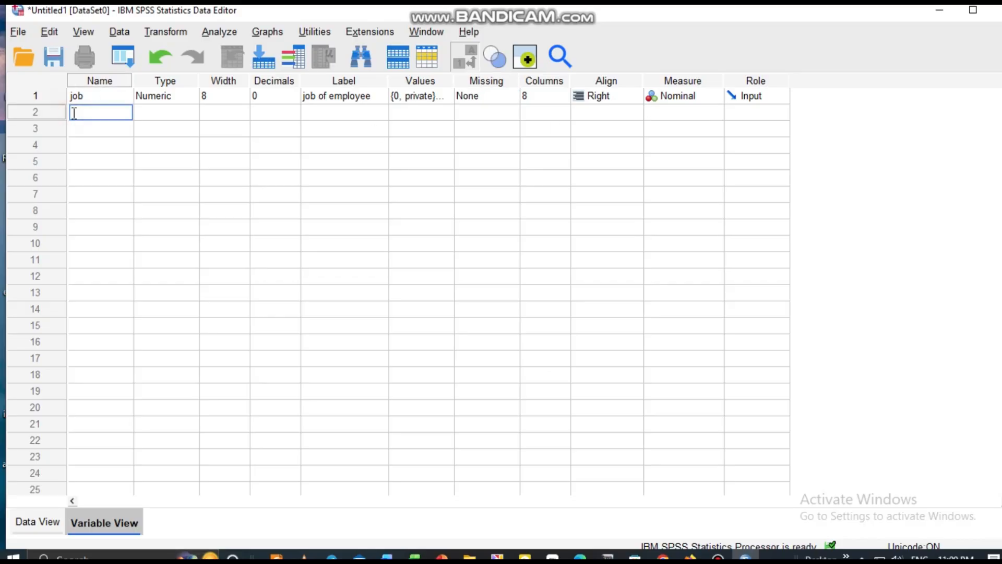
type("income")
double_click(197, 113)
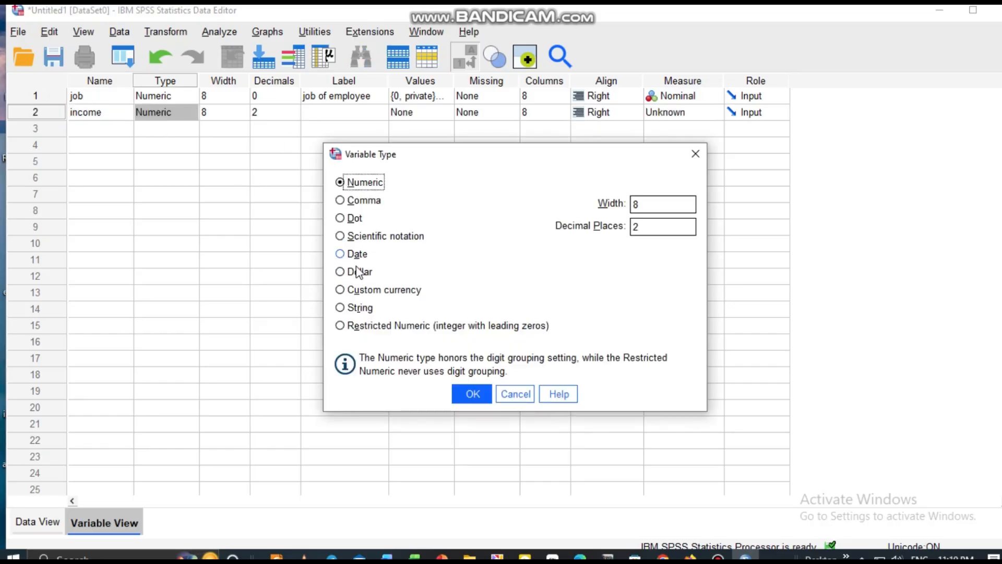
left_click(340, 272)
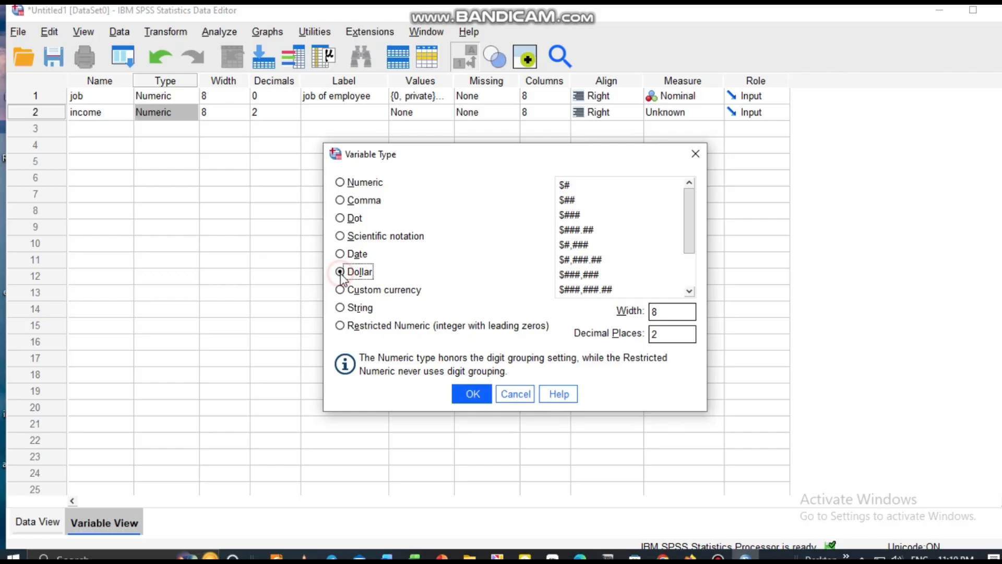
left_click(472, 393)
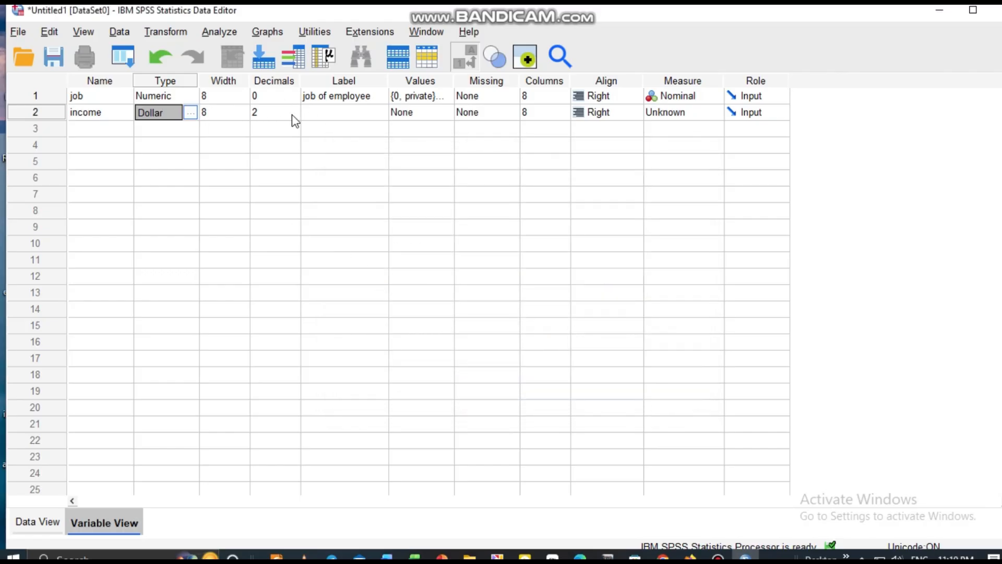
Step: Set the income variable's measurement level to Scale, leaving its label empty
left_click(337, 128)
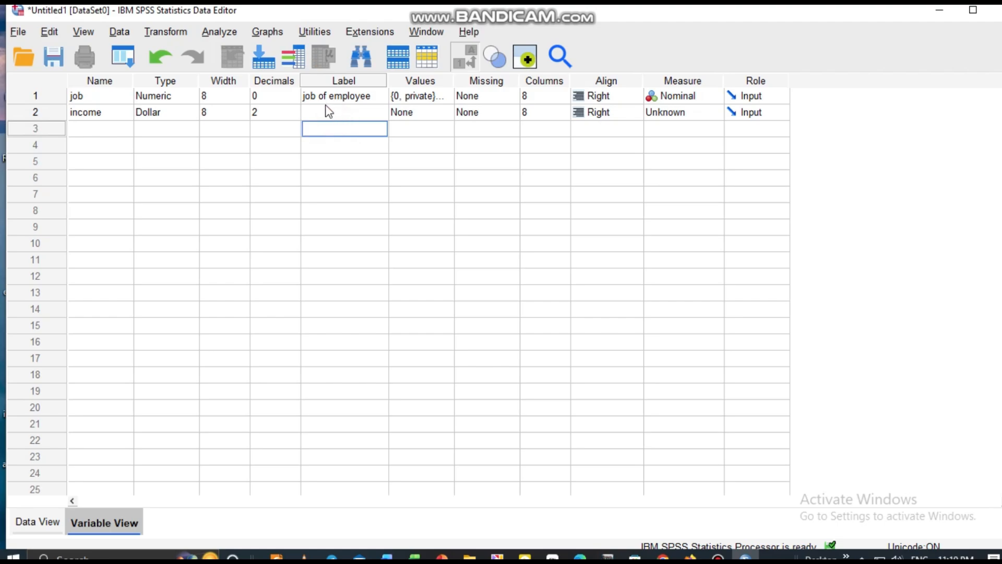
left_click(327, 112)
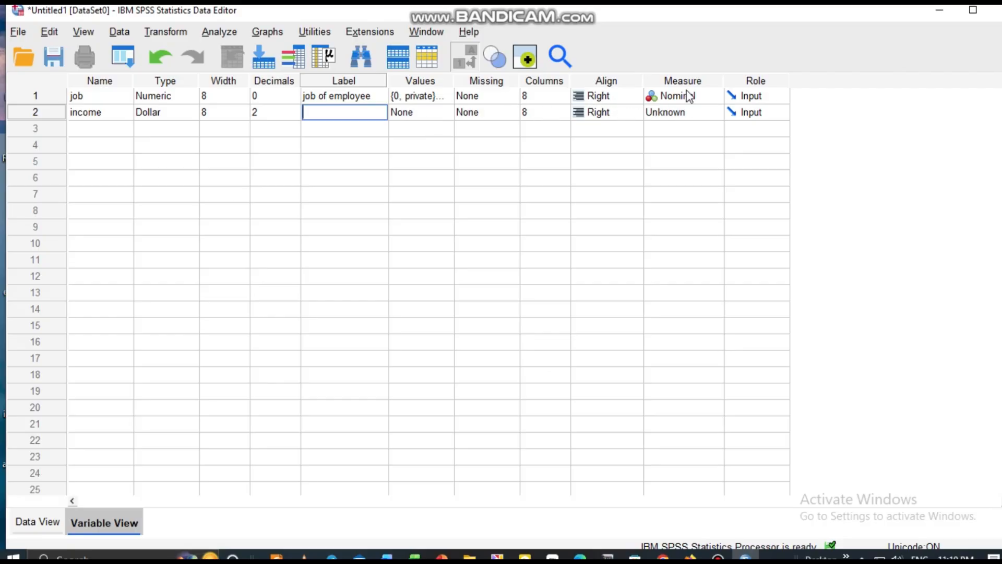
left_click(691, 116)
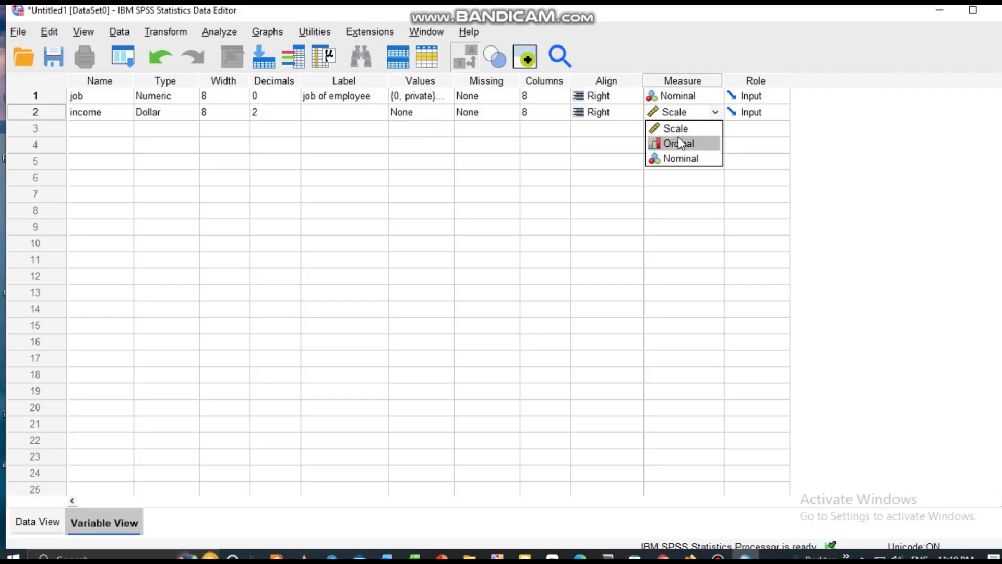
left_click(687, 130)
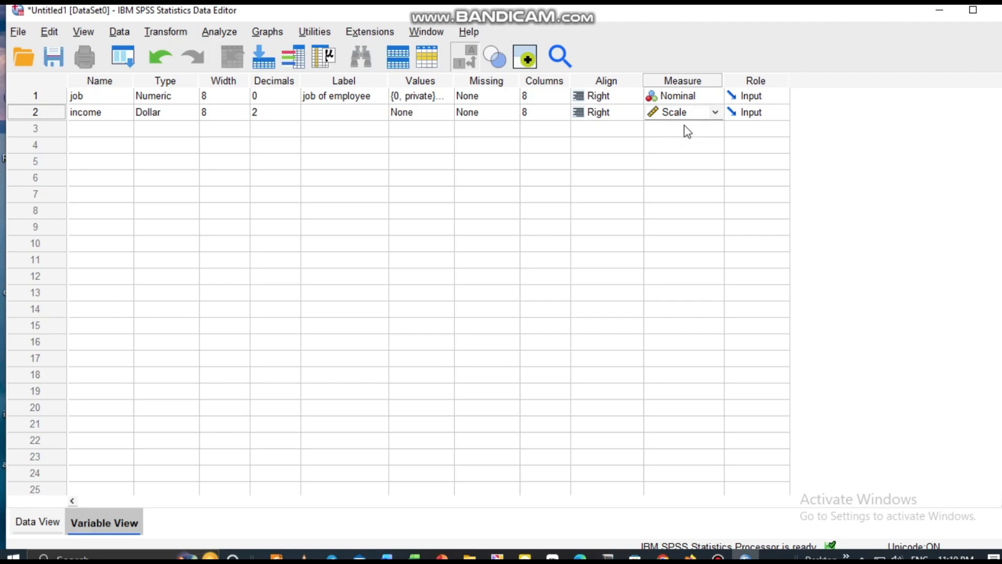
Step: Add a third variable named econo_status and keep its type as Numeric
left_click(95, 129)
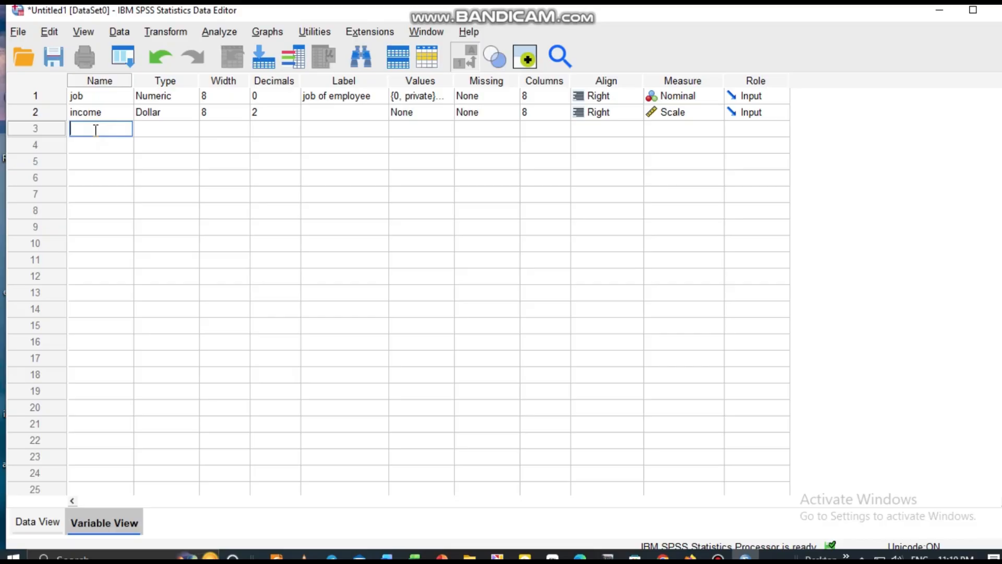
type("econo")
type("_status")
left_click(170, 129)
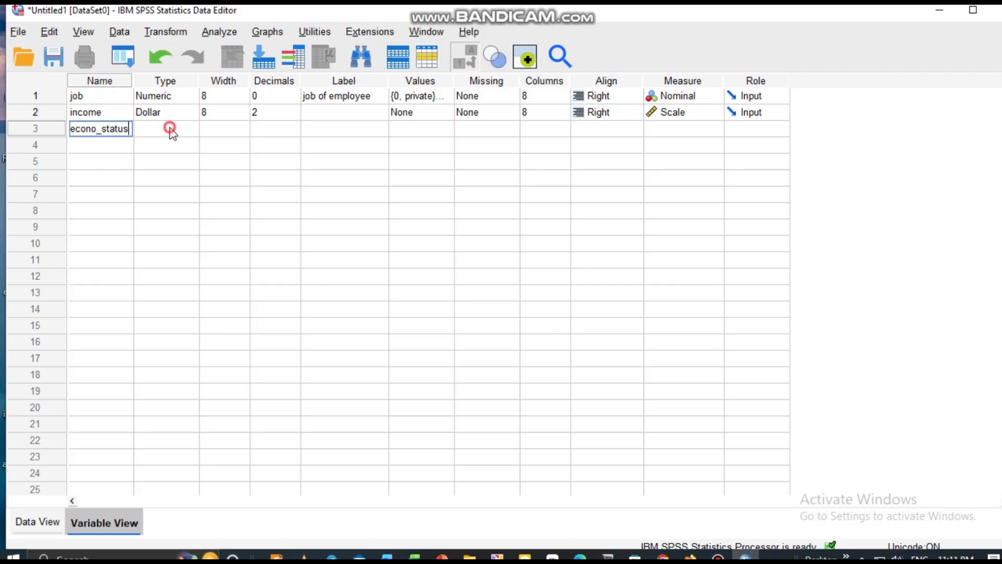
left_click(191, 129)
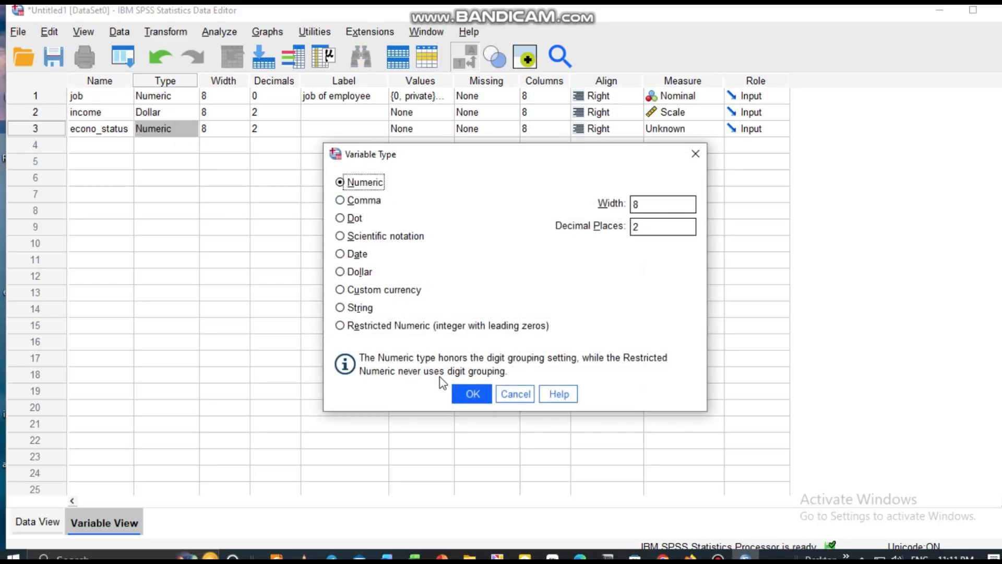
left_click(470, 397)
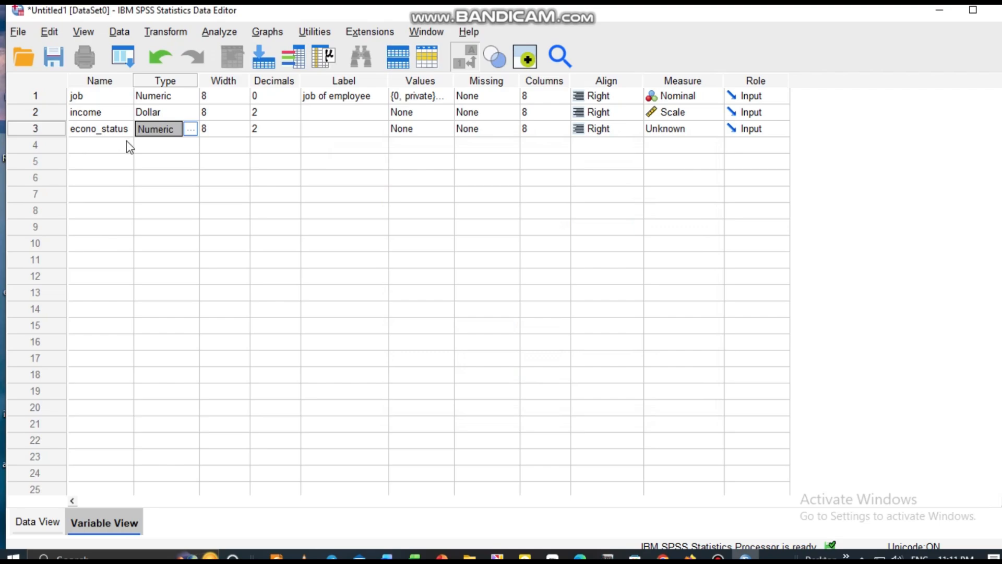
Step: Label the econo_status variable "economical status"
left_click(331, 129)
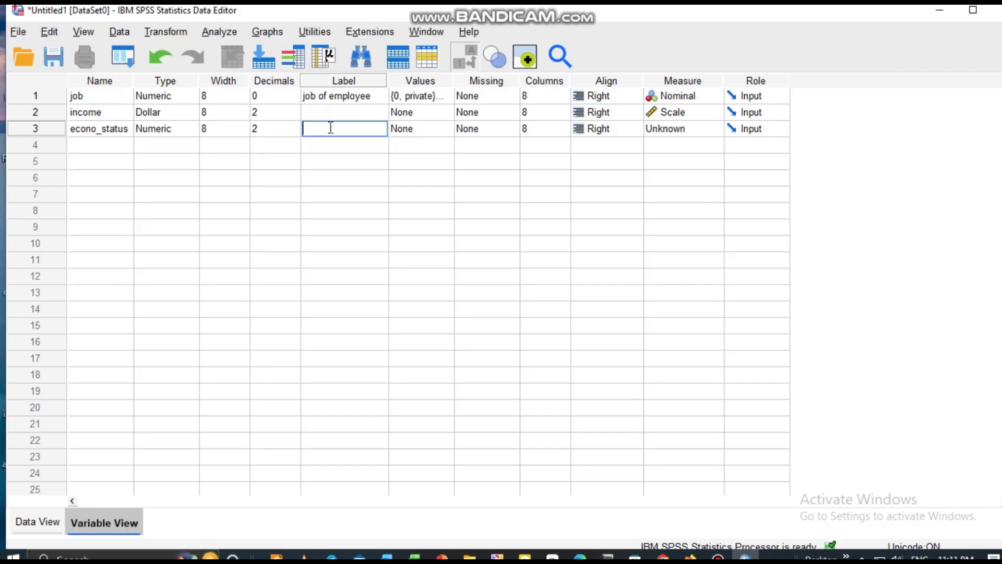
type("economical status")
Step: Add a value label that defines 0 as "poor" for the econo_status variable
double_click(451, 133)
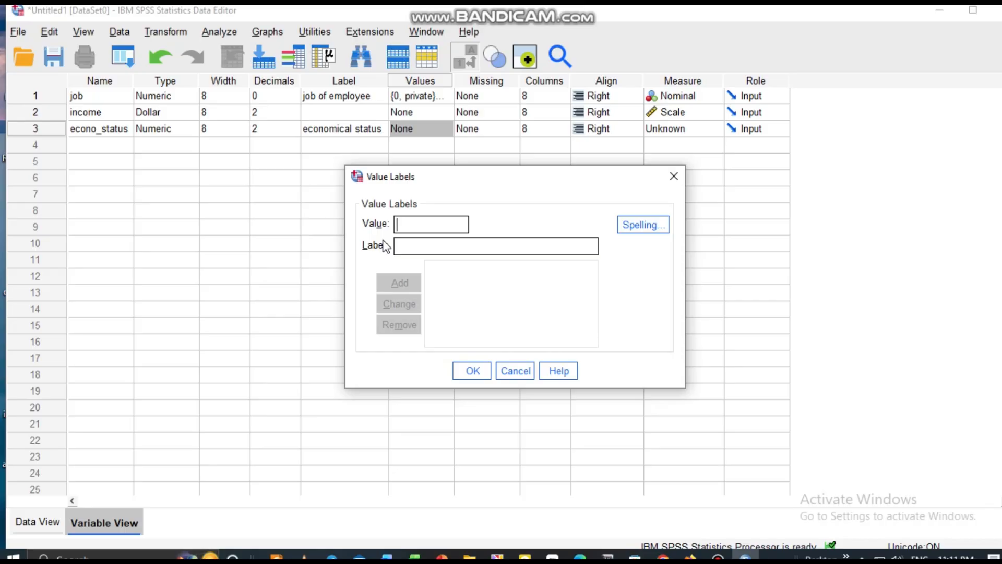
type("0")
left_click(405, 245)
type("p")
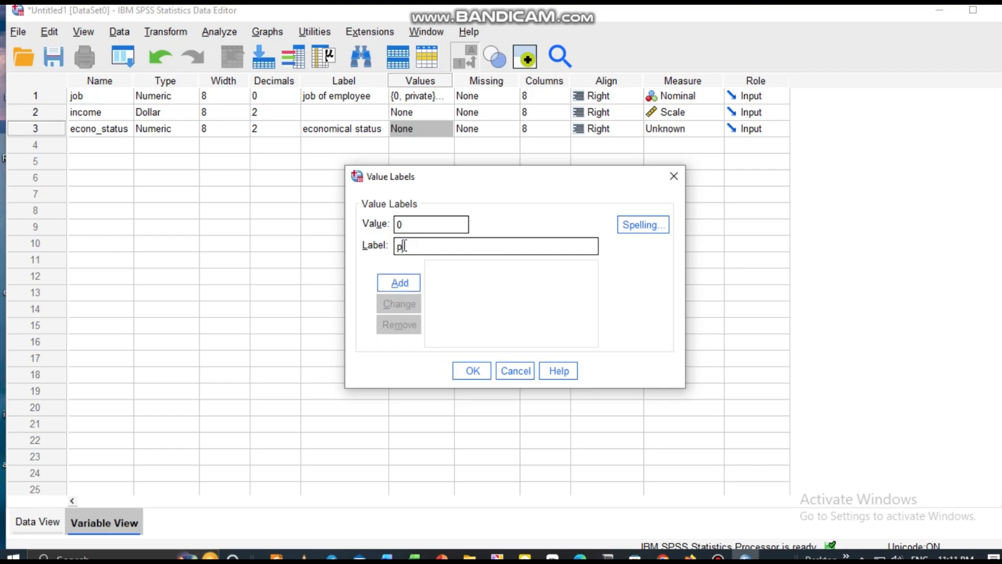
type("or")
key("BackSpace")
type("or")
left_click(389, 286)
Step: Add a value label that defines 1 as "middle" for the econo_status variable
type("1")
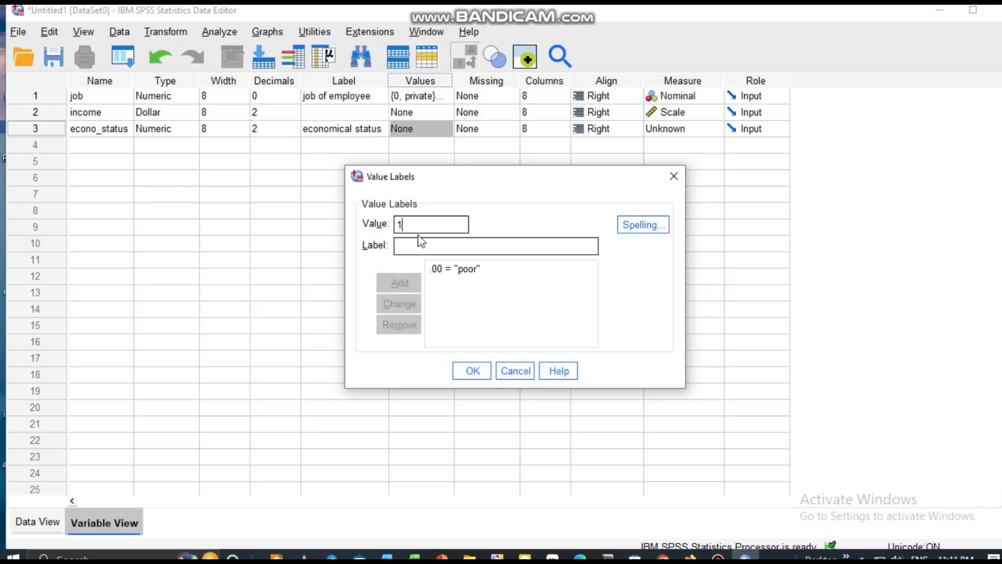
left_click(419, 245)
type("m")
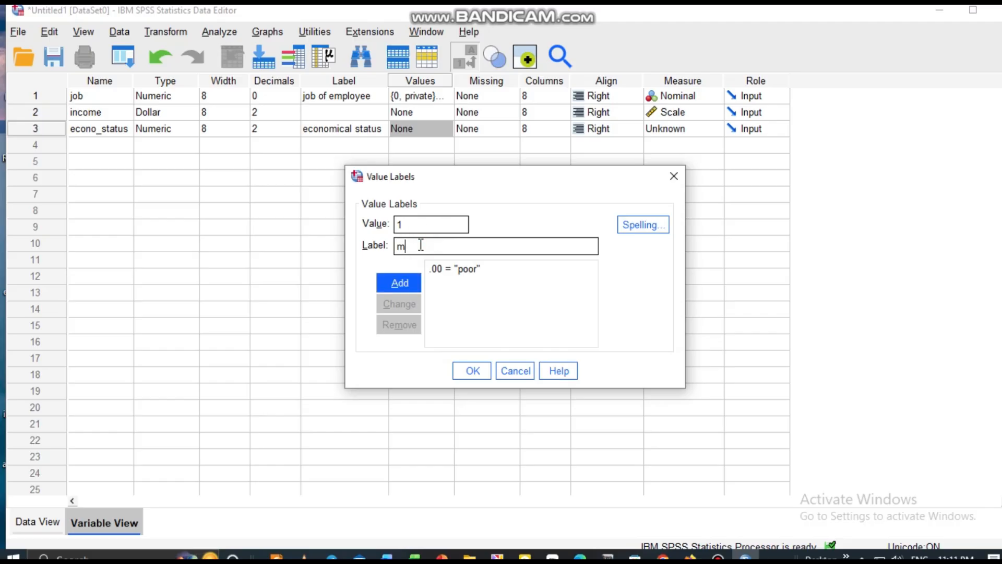
type("iddle")
left_click(409, 283)
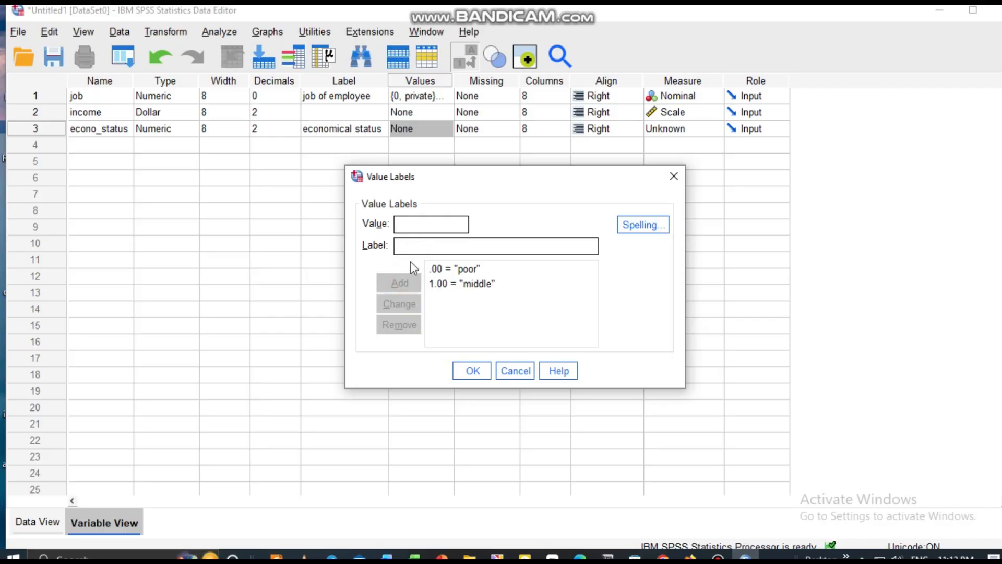
Step: Add a value label that defines 2 as "rich" and apply the value labels to the econo_status variable
type("2")
left_click(414, 245)
type("ric")
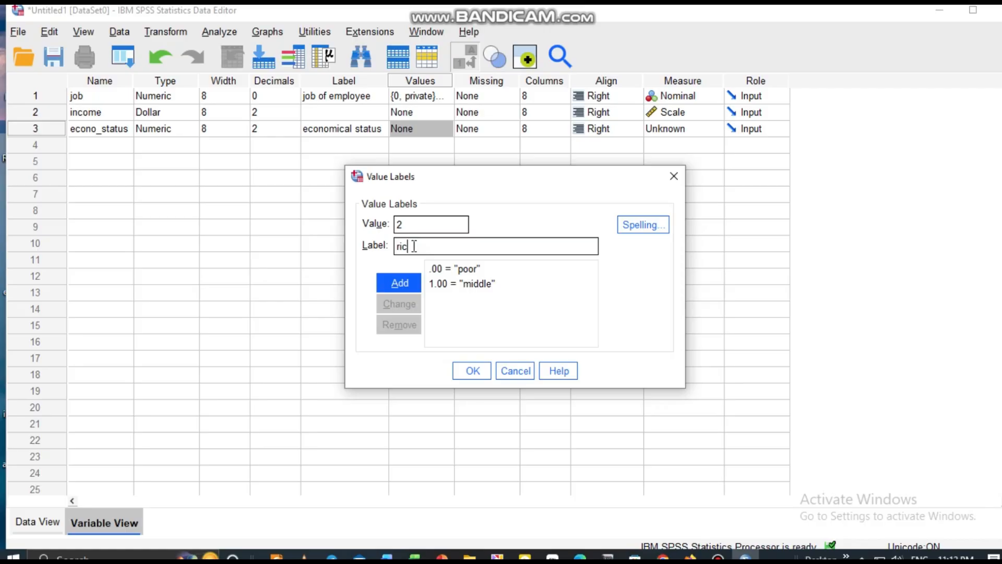
type("h")
left_click(395, 285)
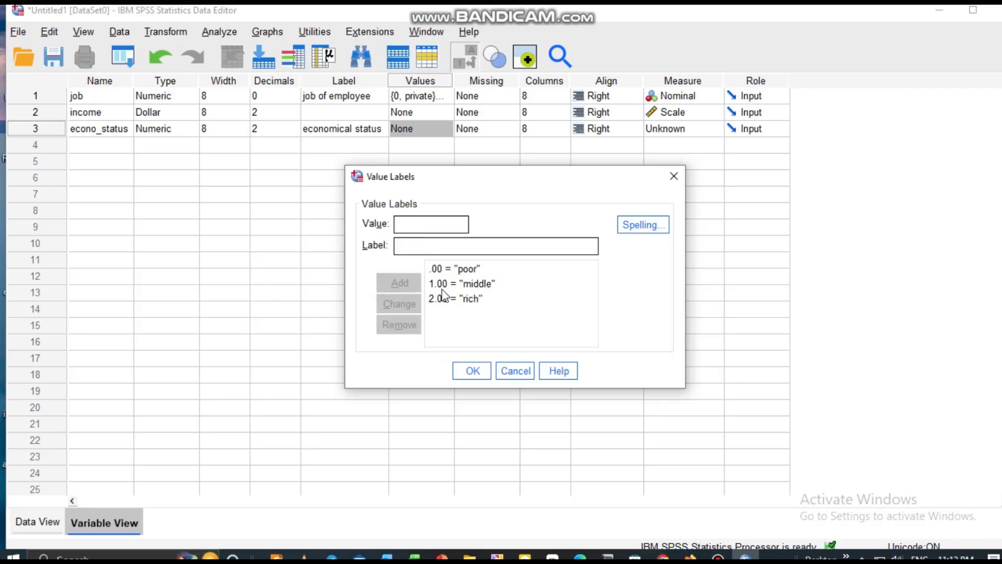
left_click(472, 370)
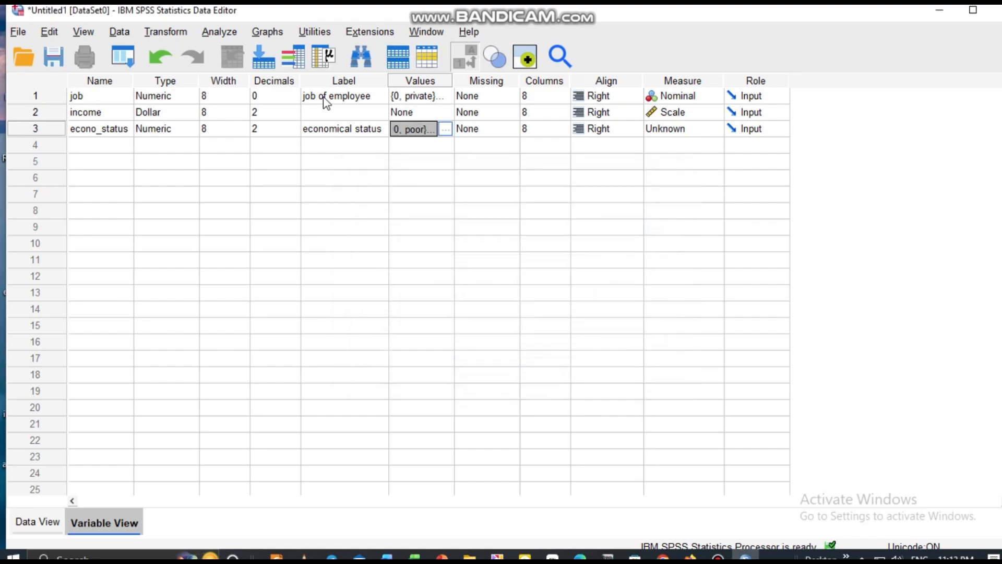
Step: Set the econo_status variable's decimals to 0 and review its value labels
left_click(282, 132)
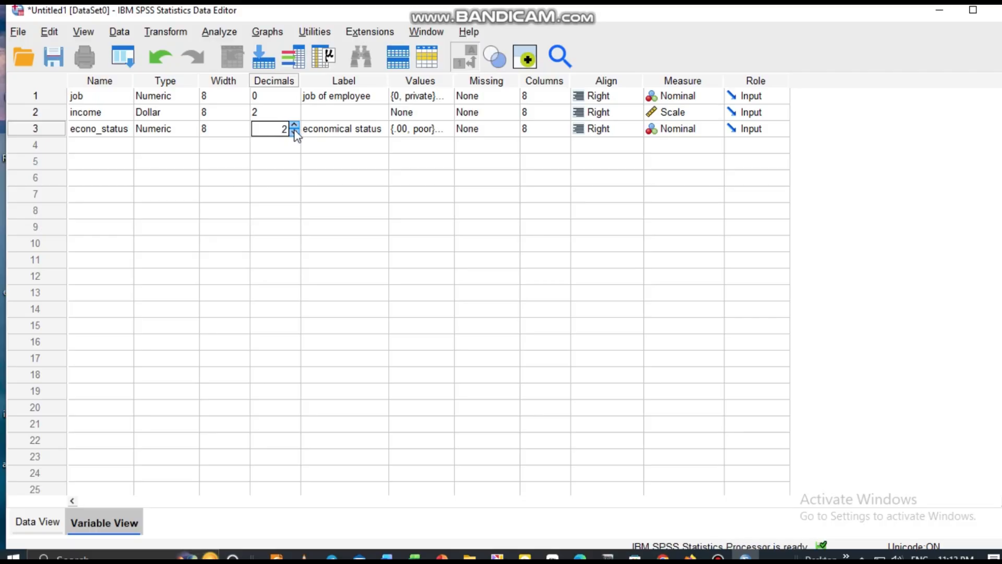
left_click(295, 132)
left_click(437, 133)
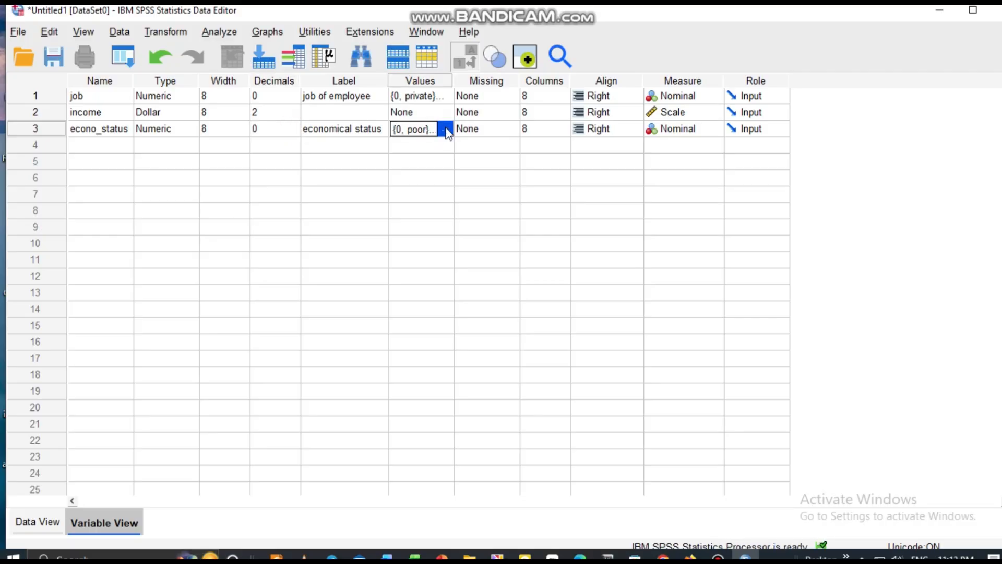
left_click(445, 128)
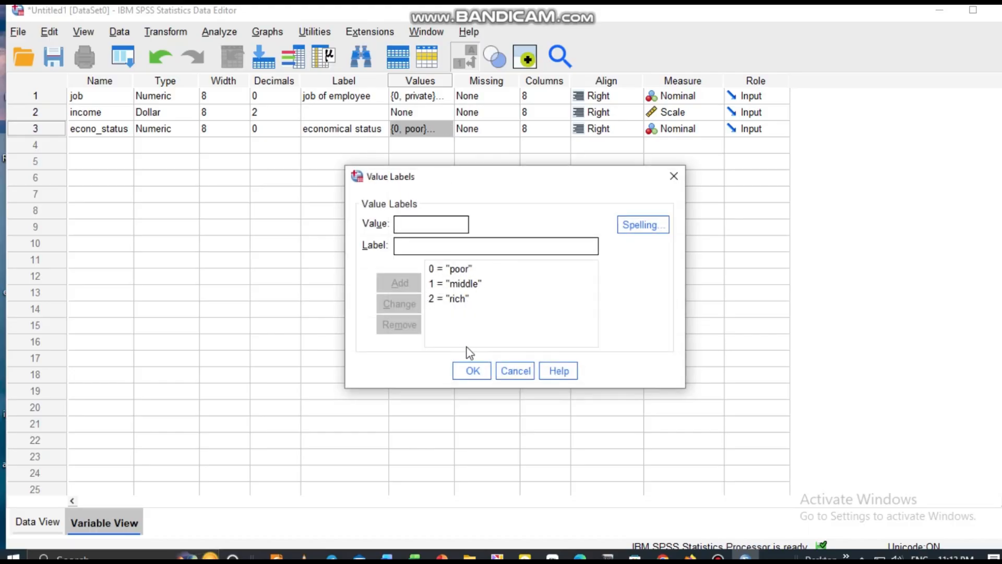
left_click(472, 372)
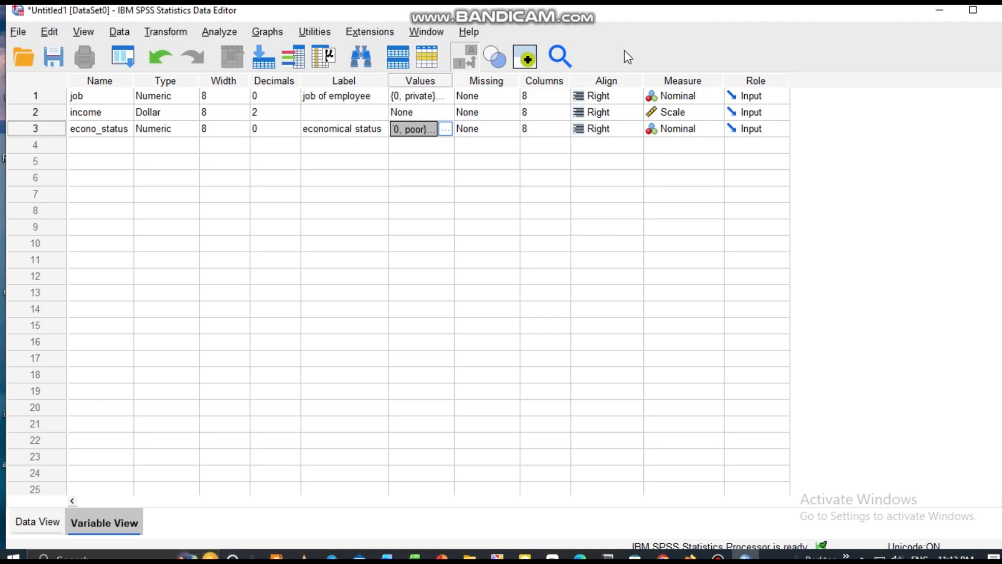
Step: Set the econo_status variable's measurement level to Ordinal
left_click(710, 129)
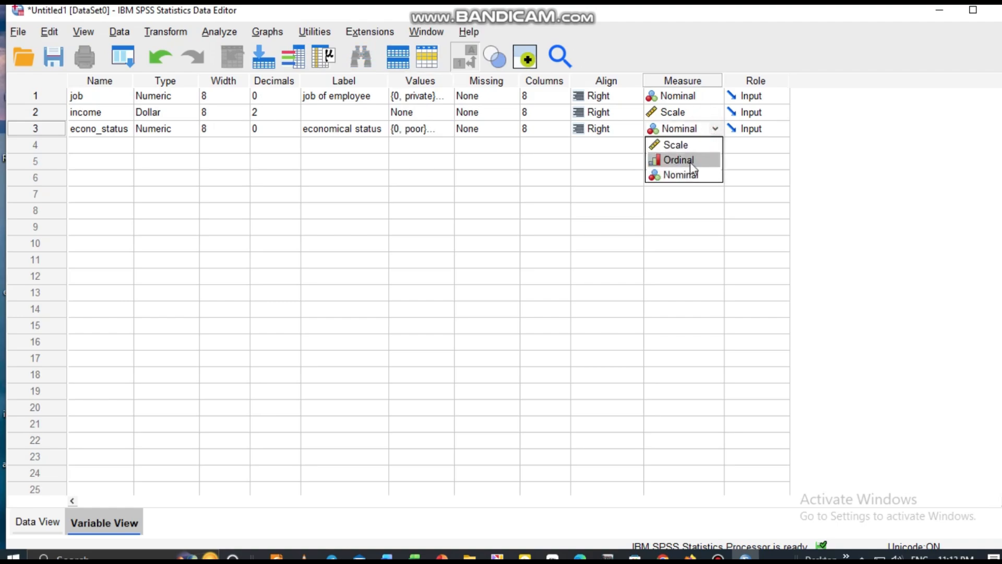
left_click(690, 160)
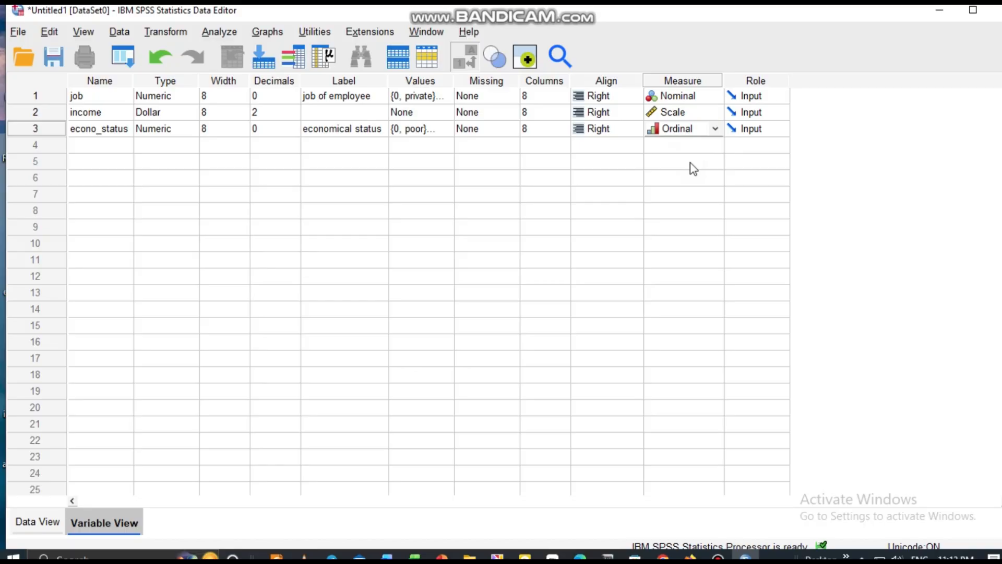
left_click(92, 145)
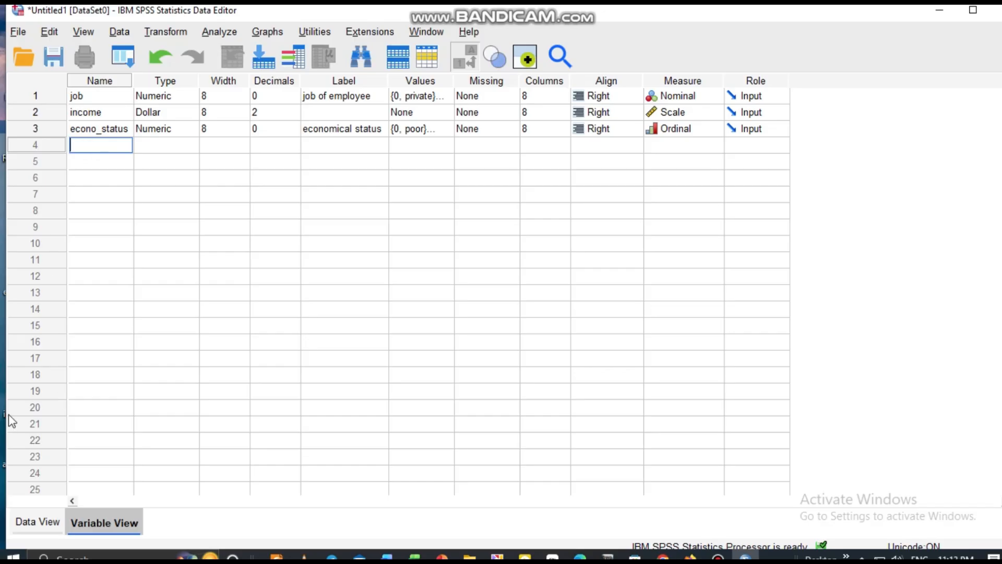
Step: Enter job code 1 (NGO) and an income of 2000 for the first case in the data sheet
left_click(42, 524)
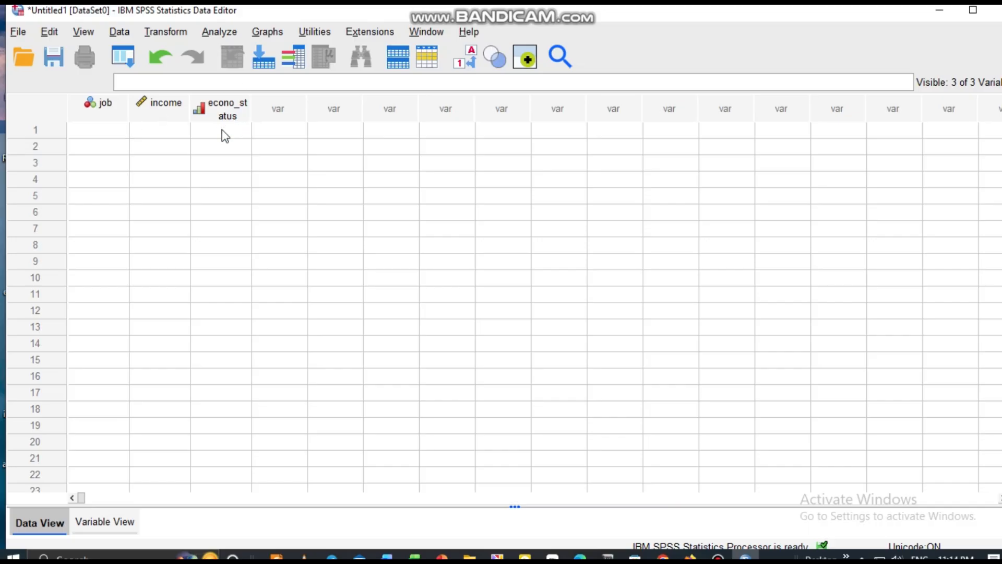
left_click(83, 135)
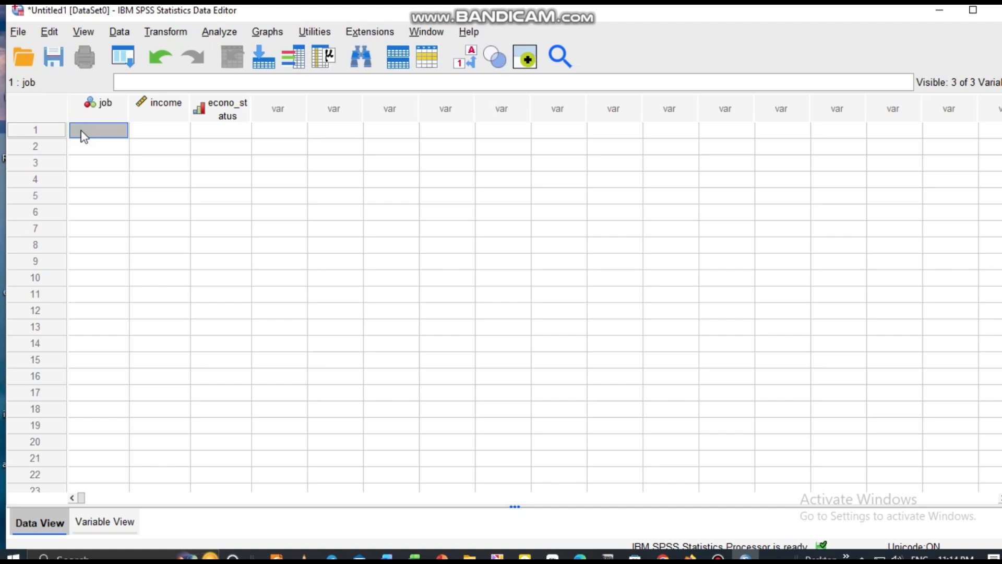
type("1")
left_click(162, 129)
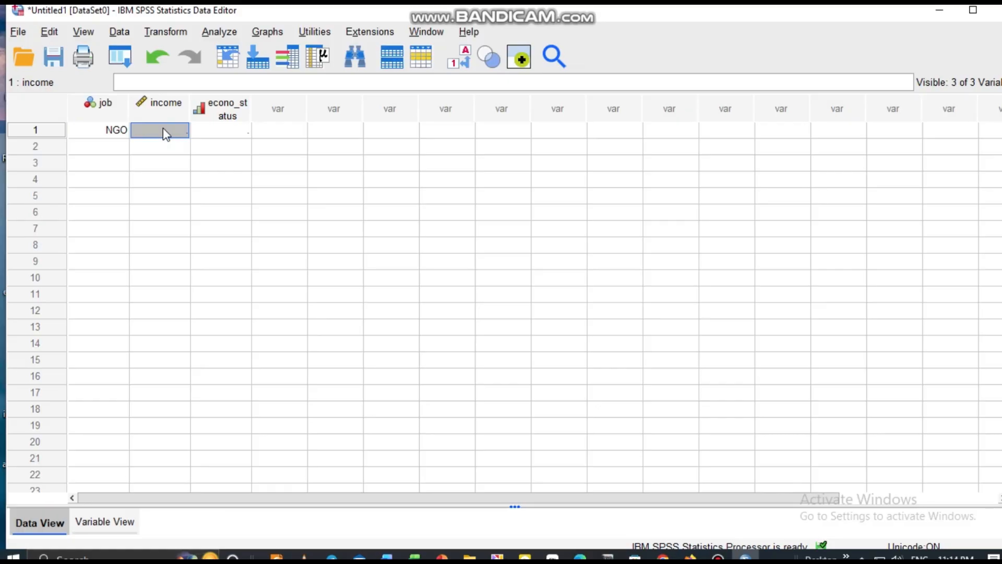
type("2000")
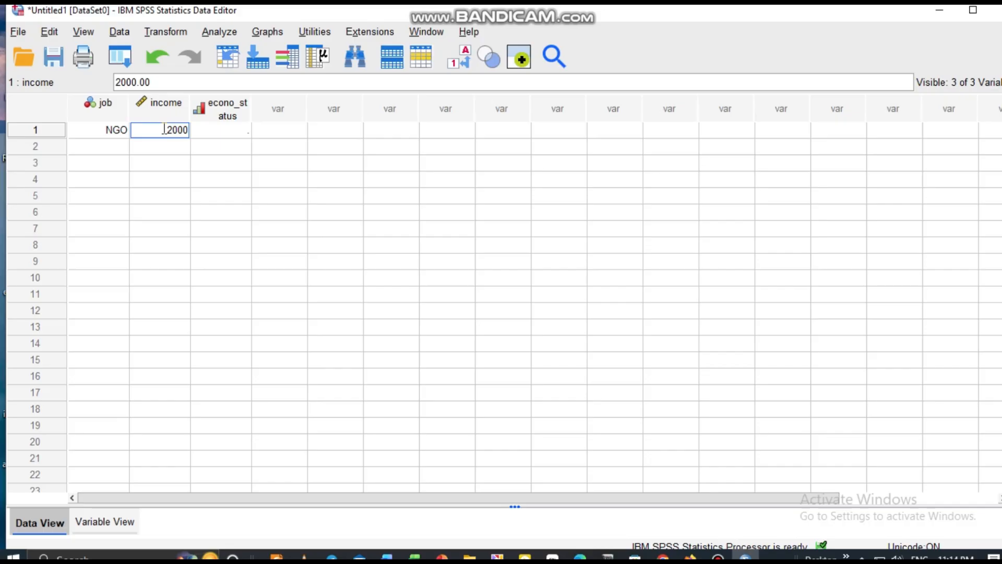
Step: Set the income variable's decimals to 0 in the variable definitions
left_click(228, 133)
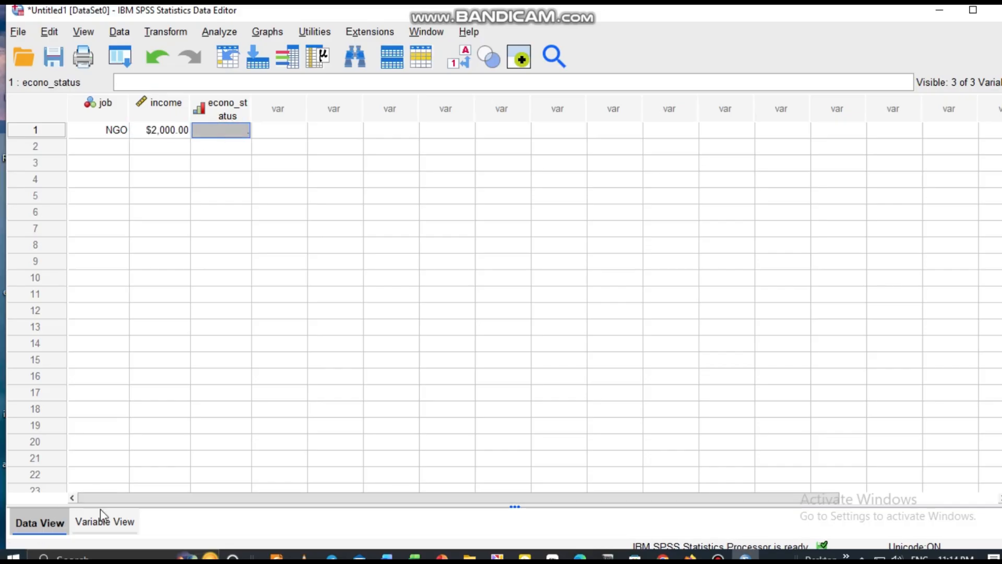
left_click(101, 522)
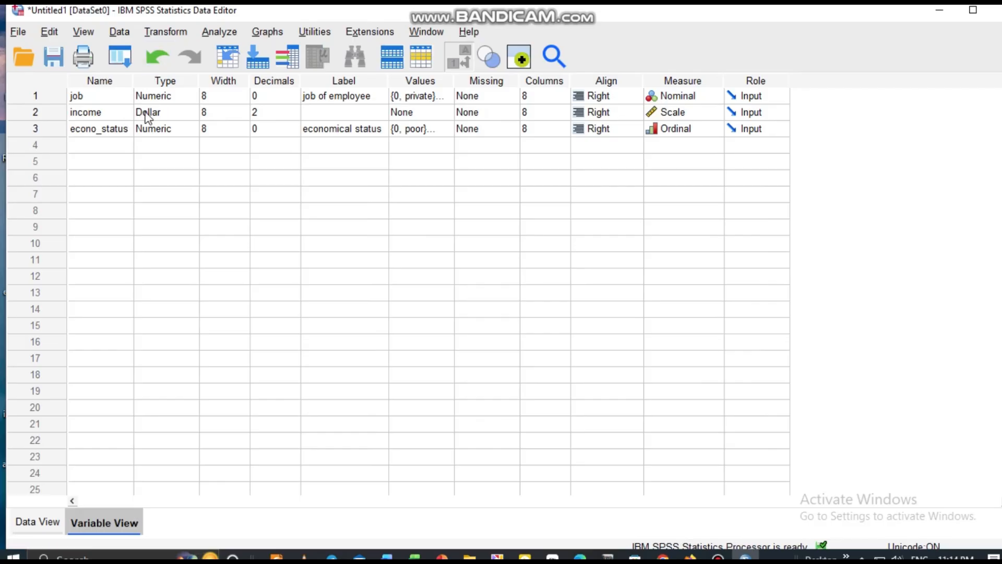
left_click(35, 523)
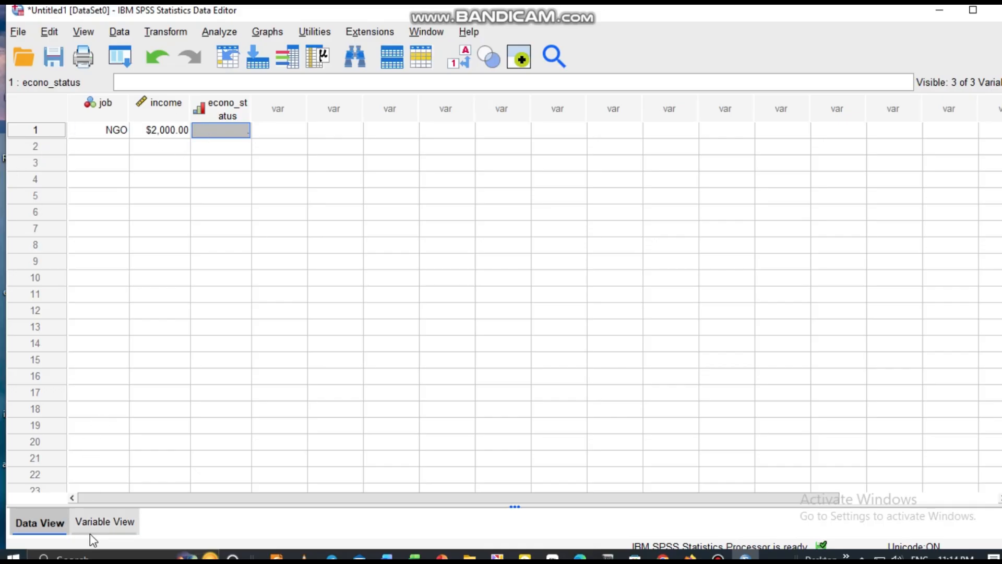
left_click(109, 523)
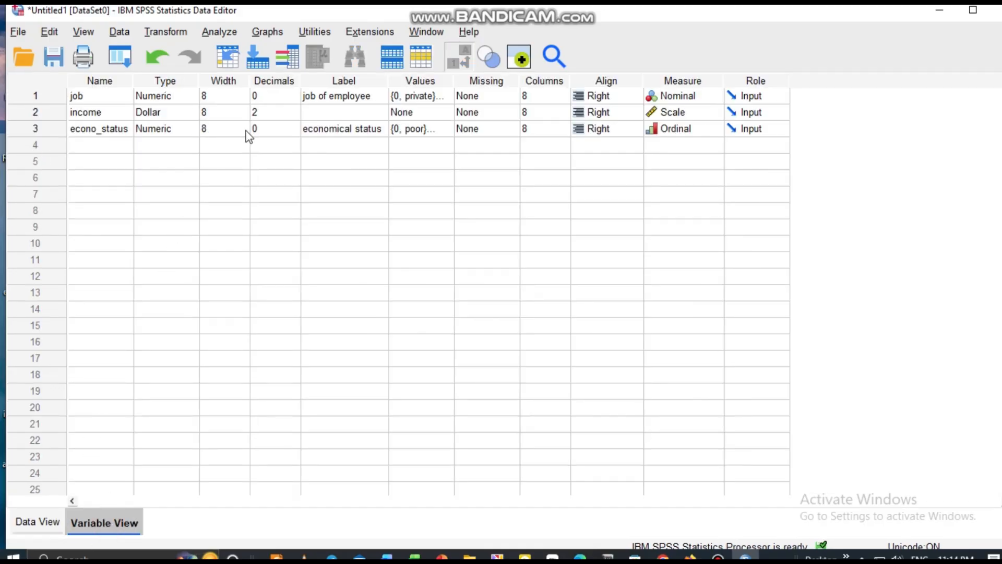
left_click(282, 116)
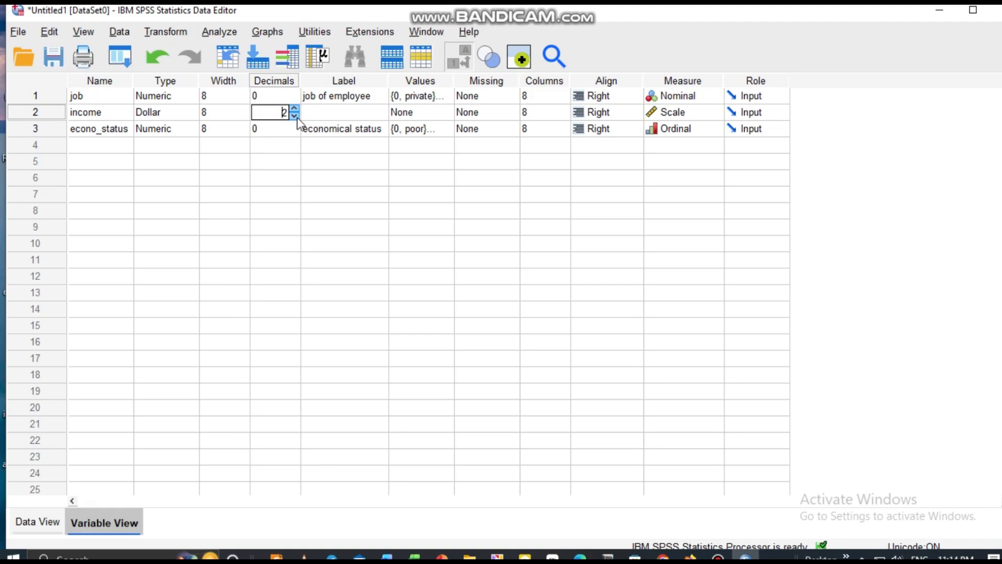
left_click(295, 116)
Step: Enter econo_status code 1 (middle) for the first case in the data sheet
left_click(37, 522)
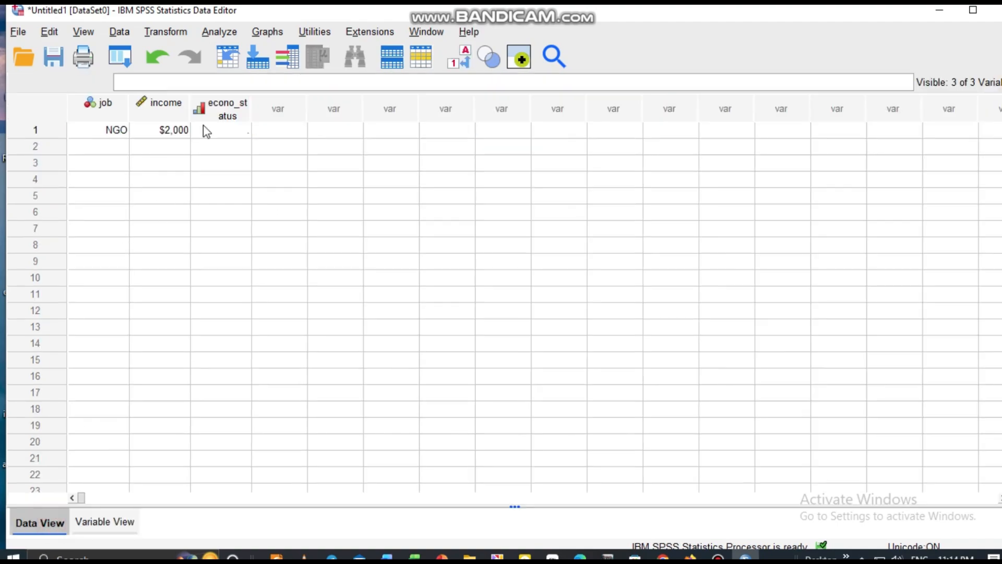
left_click(227, 137)
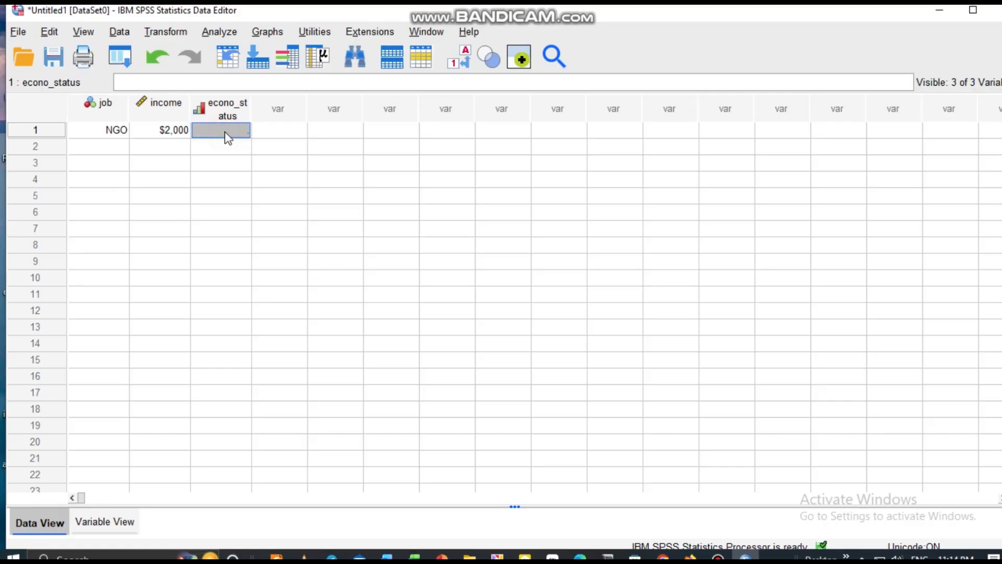
type("1")
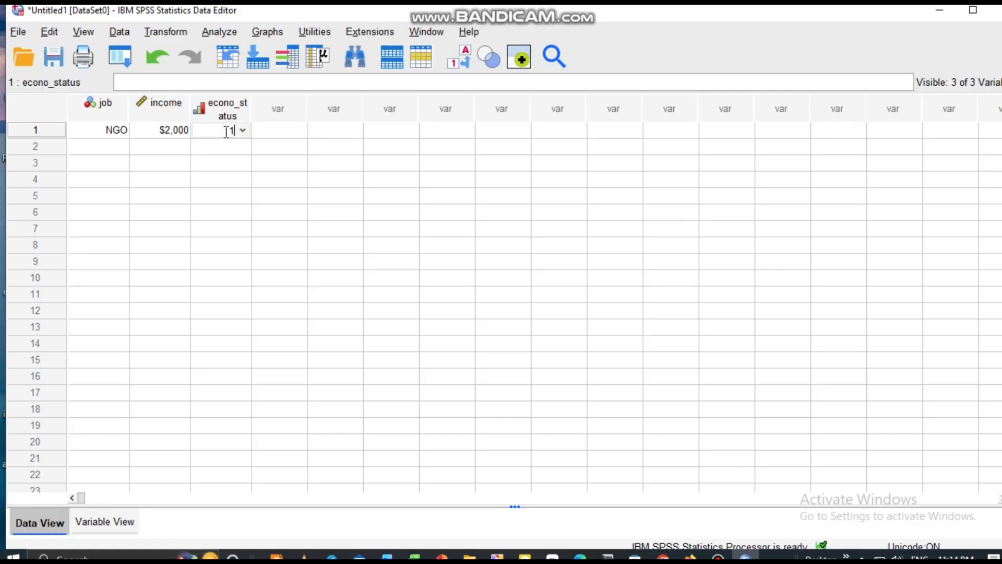
Step: Enter the second case with job code 2 (Govermental), income 70 and econo_status code 0 (poor)
left_click(98, 150)
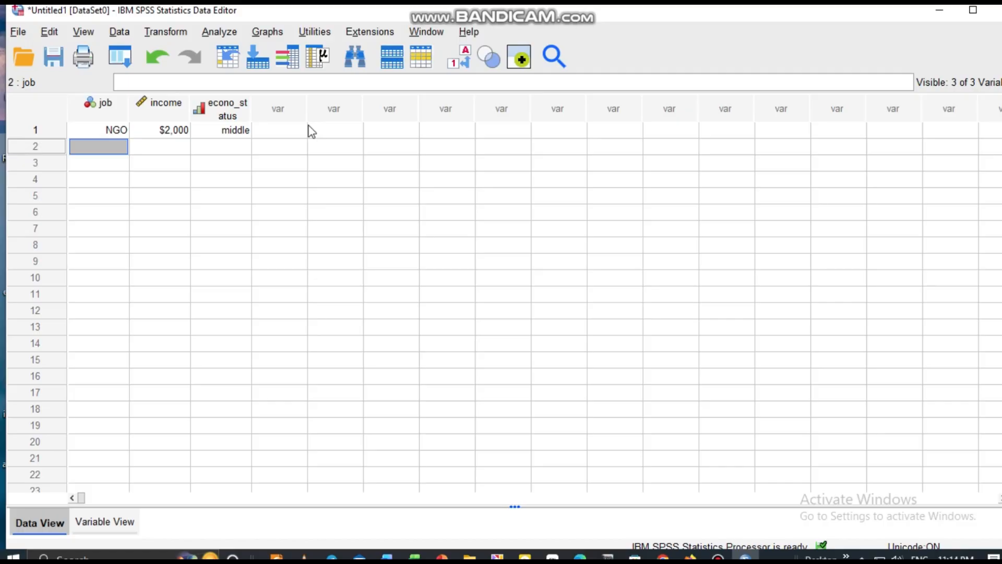
type("2")
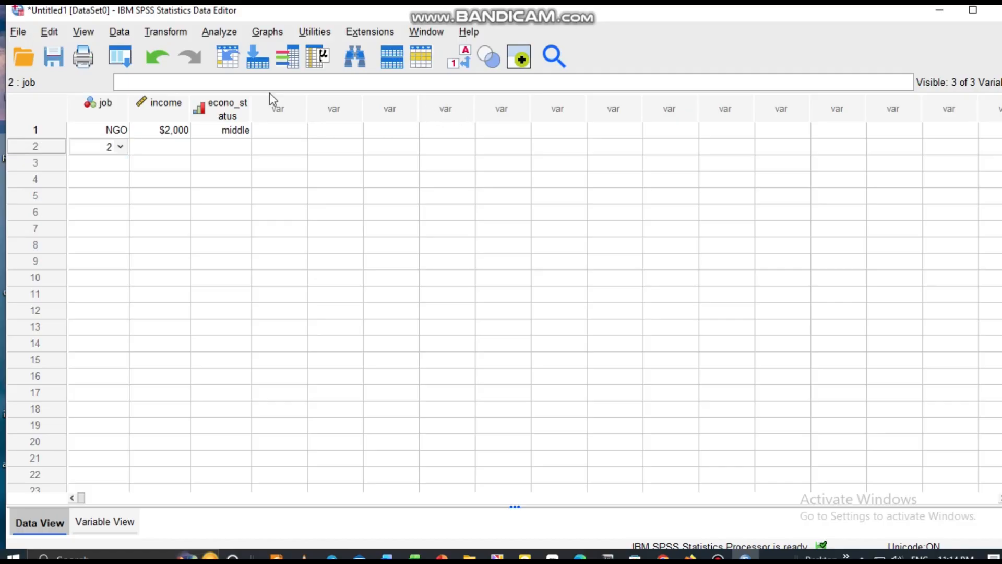
left_click(168, 148)
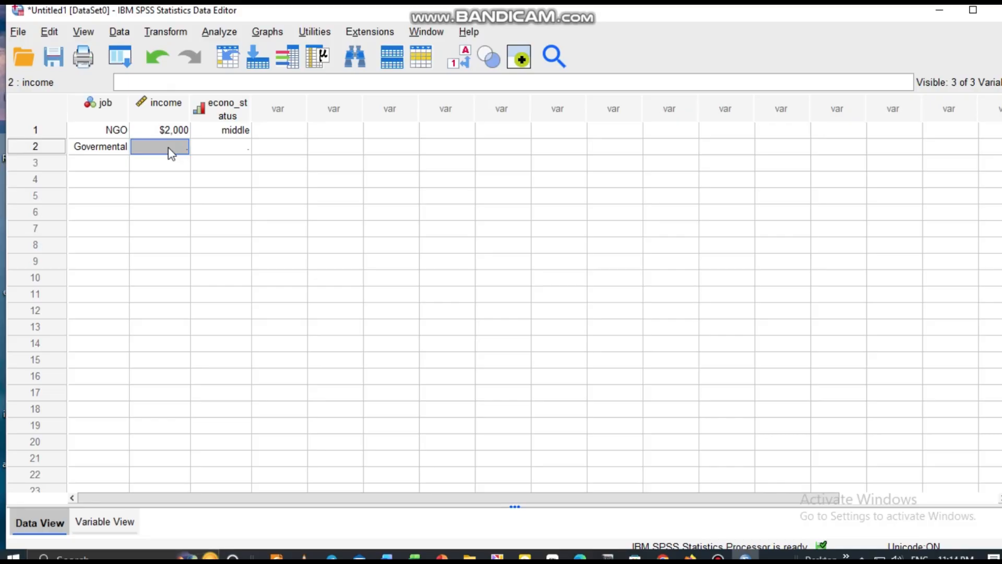
type("70")
left_click(228, 151)
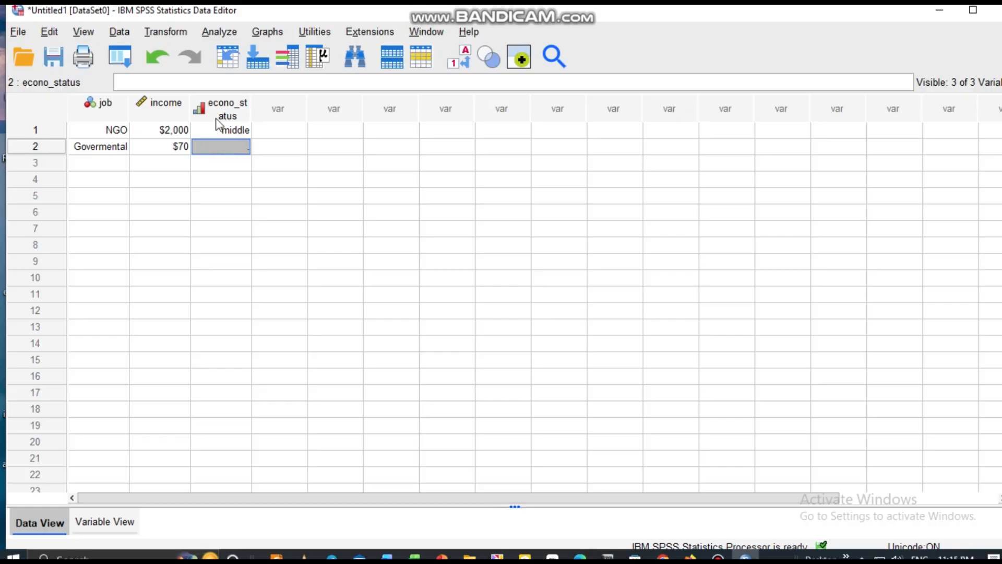
double_click(236, 141)
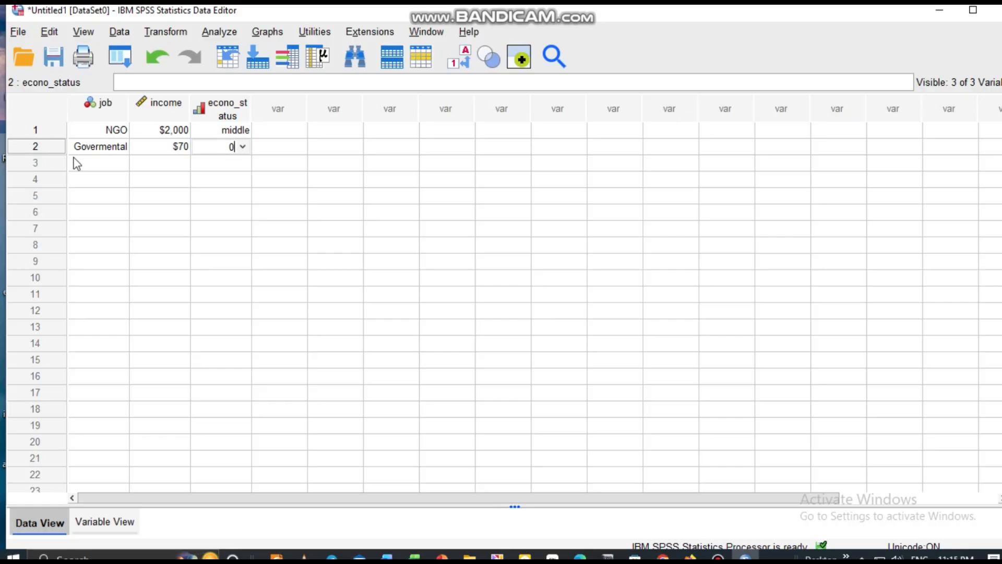
Step: Enter the third case with job code 0 (private), income 45 and econo_status code 1 (middle)
left_click(85, 165)
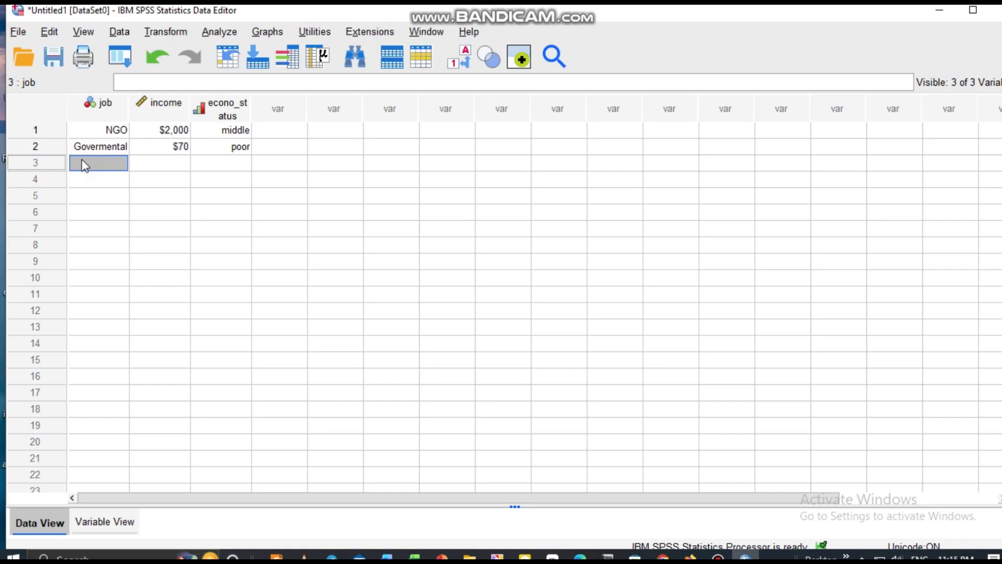
double_click(84, 165)
type("0")
left_click(162, 160)
type("45")
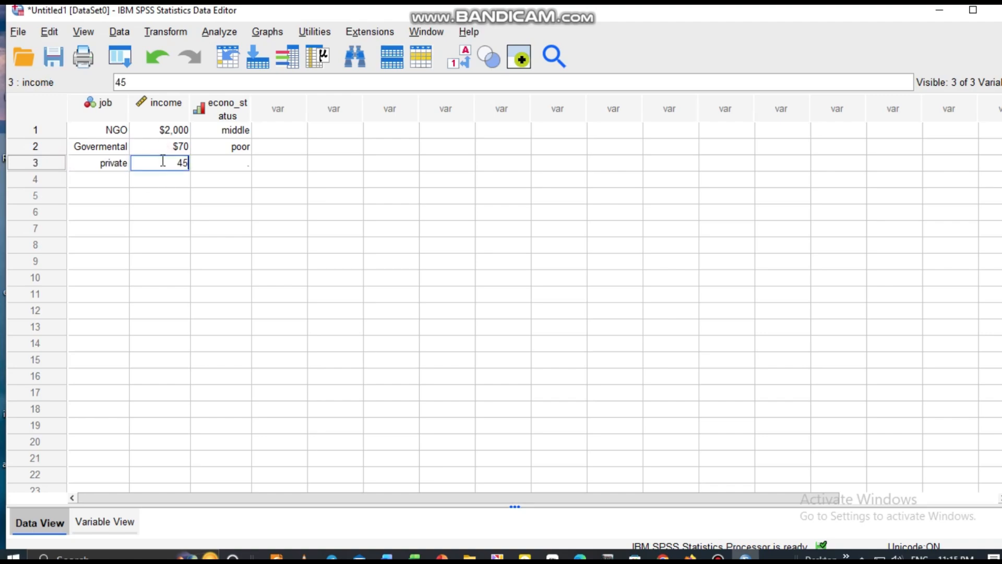
left_click(242, 160)
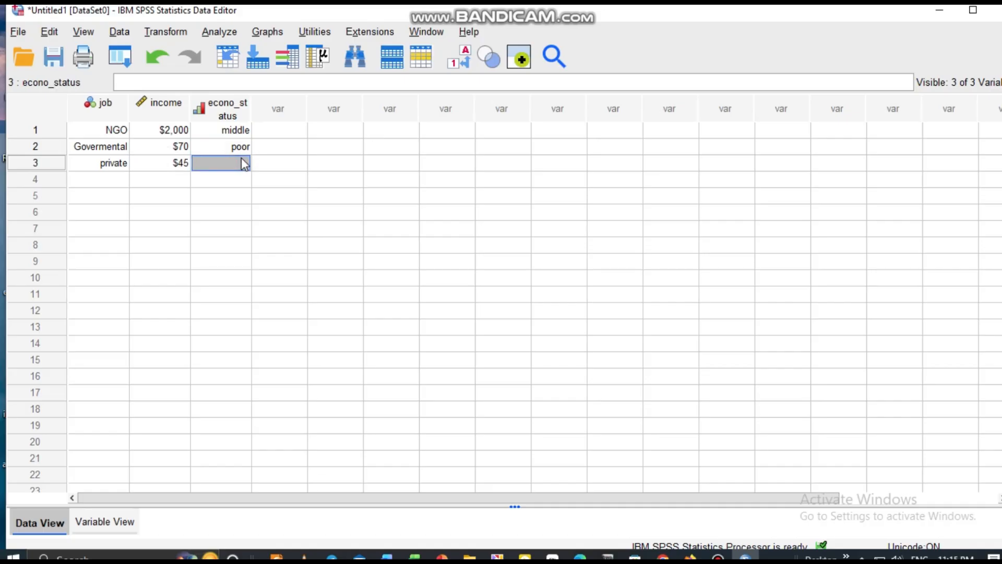
type("1")
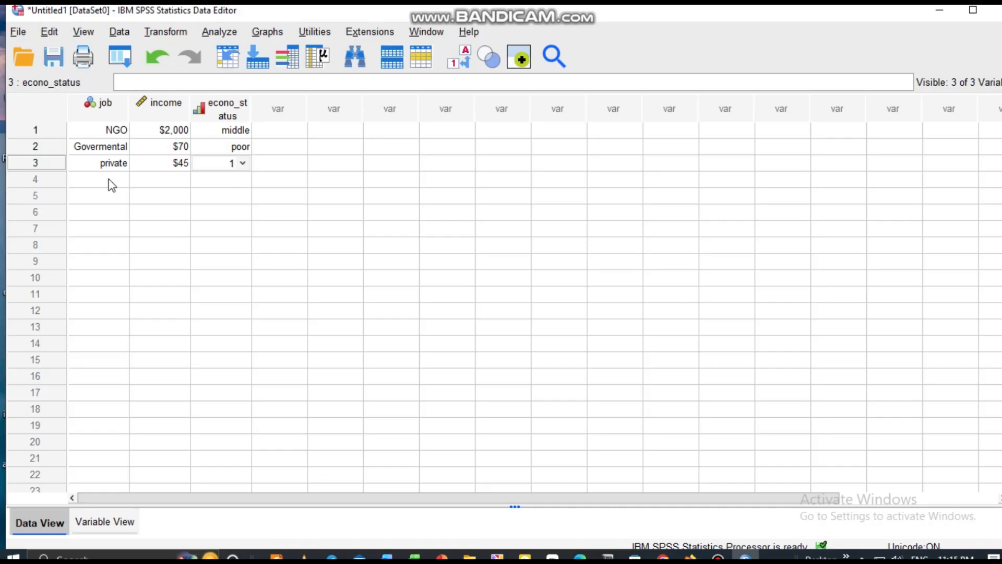
left_click(111, 185)
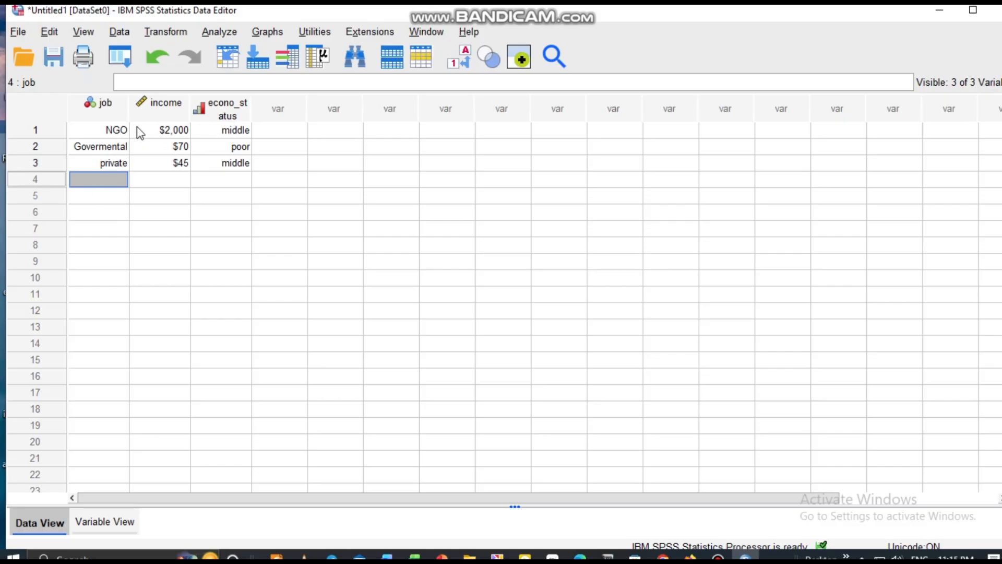
Step: Switch the data sheet between numeric codes and value labels to compare both displays, ending with value labels shown
left_click(462, 67)
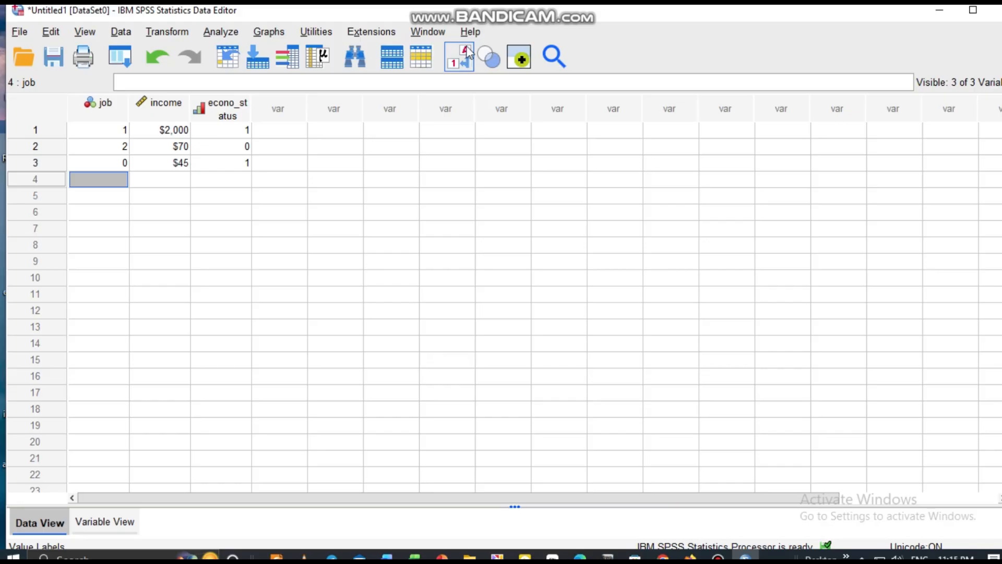
left_click(468, 52)
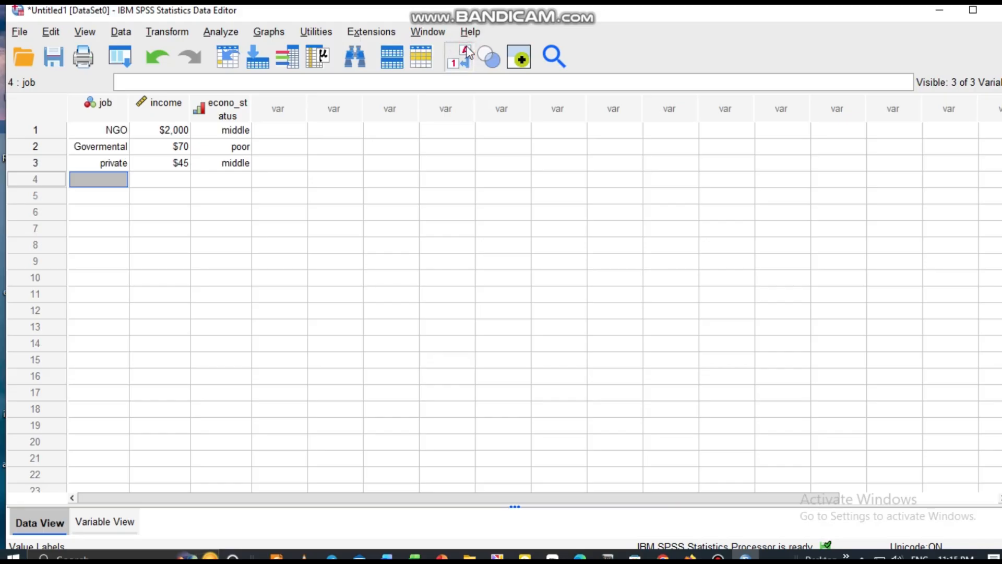
left_click(452, 62)
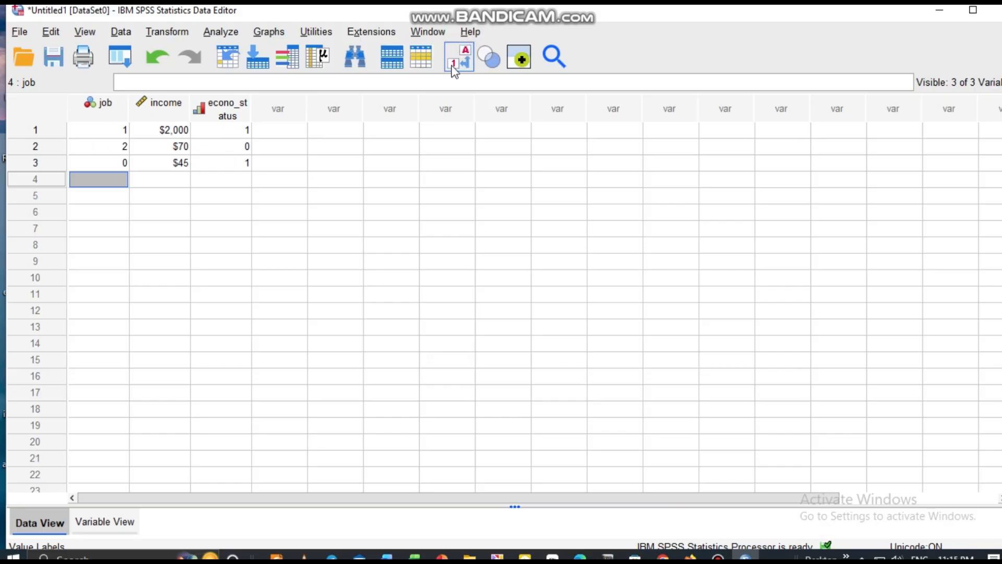
left_click(453, 69)
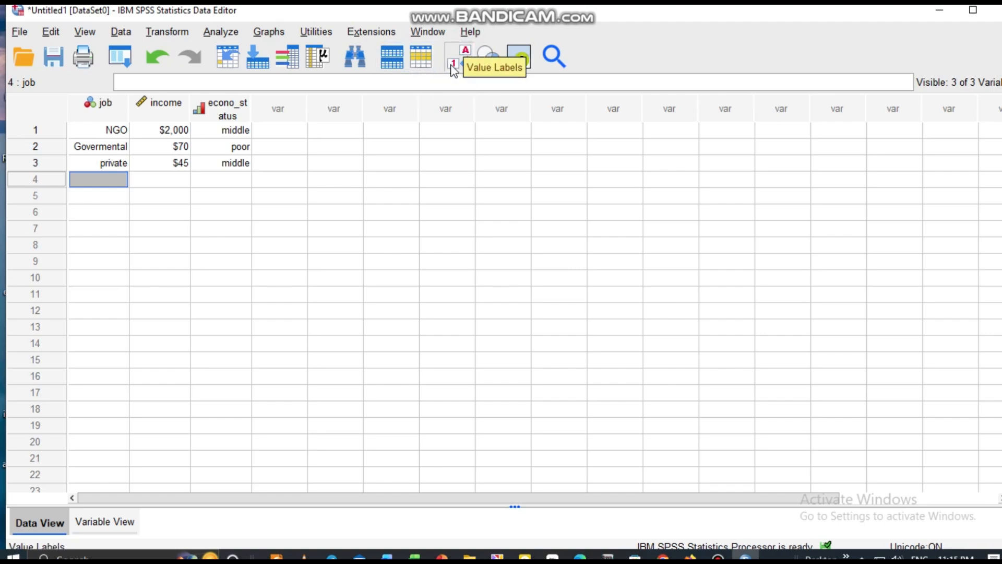
left_click(453, 69)
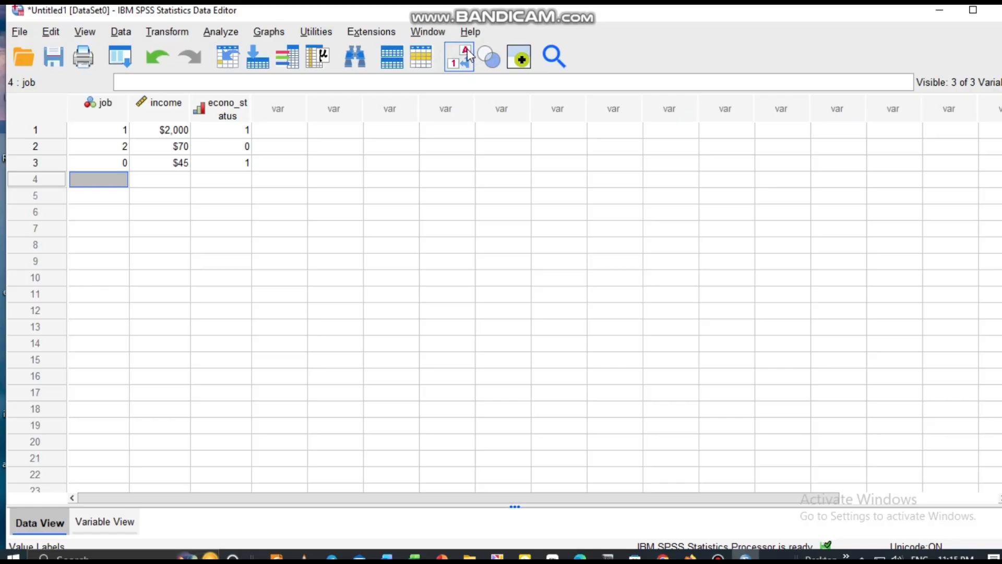
left_click(467, 55)
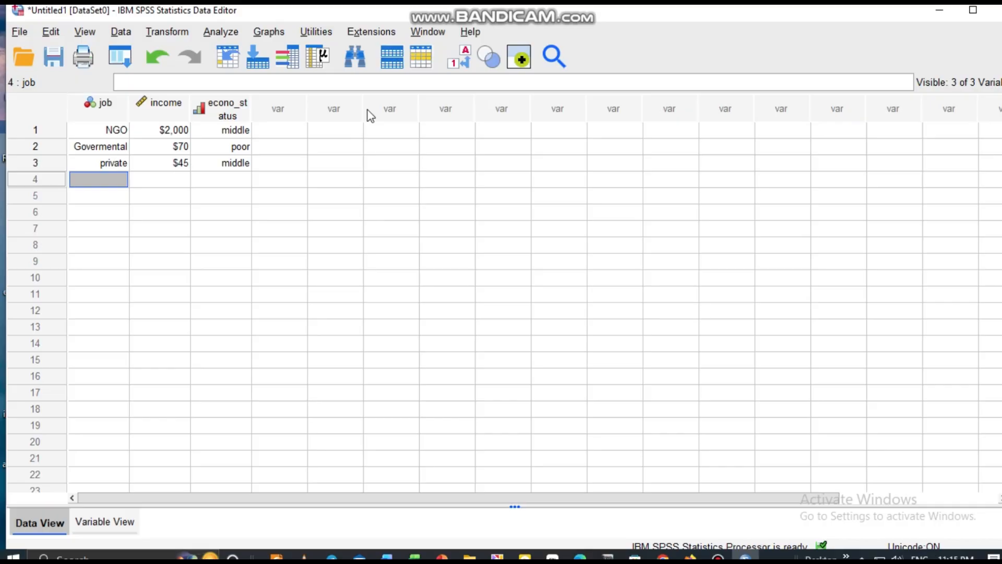
key("Down")
key("Down")
key("Down")
key("Down")
key("Down")
key("Down")
key("Down")
key("Down")
key("Down")
key("Down")
key("Down")
key("Down")
key("Down")
key("Down")
key("Down")
key("Down")
key("Down")
key("Down")
key("Down")
key("Down")
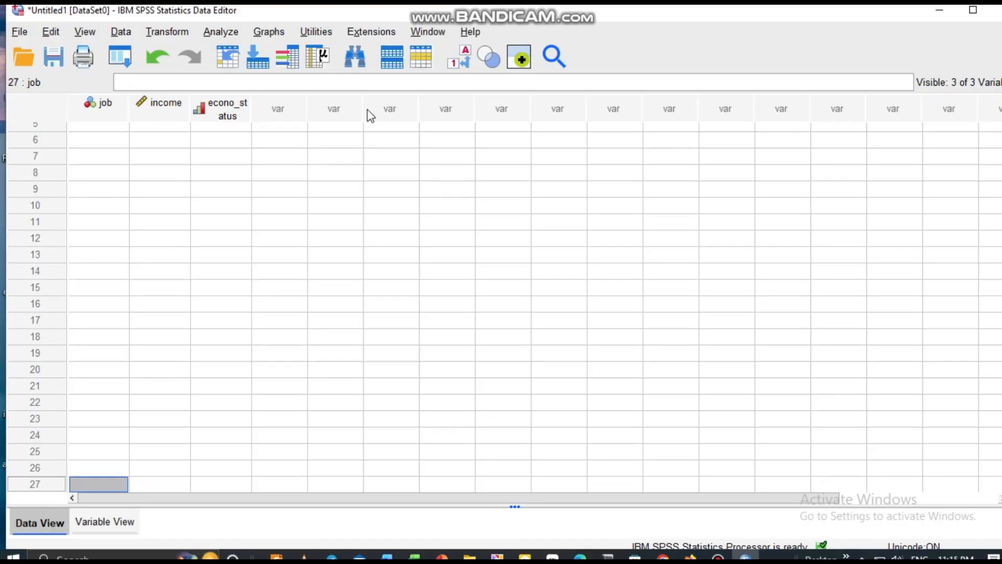
key("Up")
key("Up")
key("Up")
key("Up")
key("Up")
key("Up")
key("Up")
key("Up")
key("Up")
key("Up")
key("Up")
key("Up")
key("Up")
key("Up")
key("Up")
key("Up")
key("Up")
key("Up")
key("Up")
key("Up")
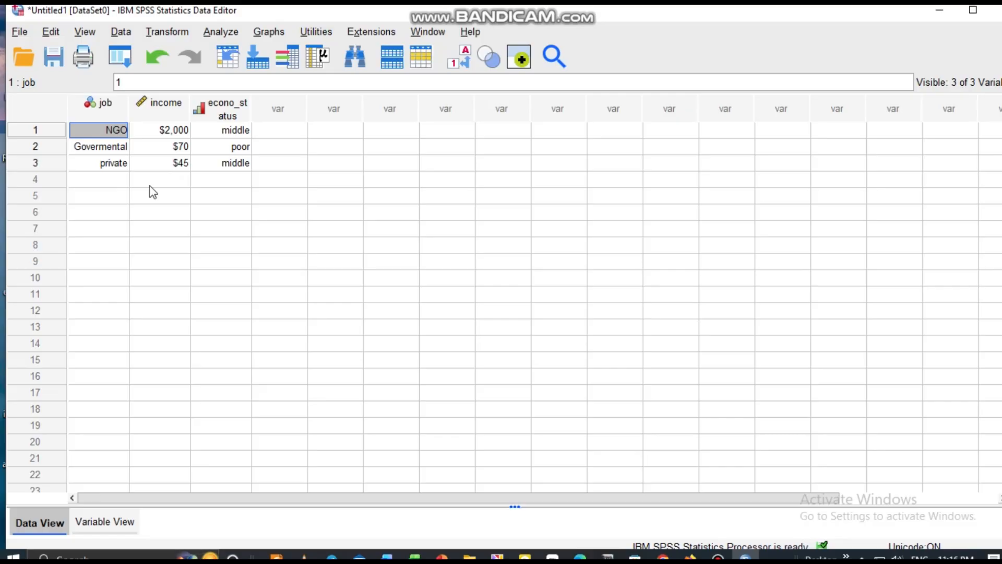
Step: Start saving the dataset as a new file, browsing the D: and C: drives before choosing the Documents folder as its location
left_click(19, 32)
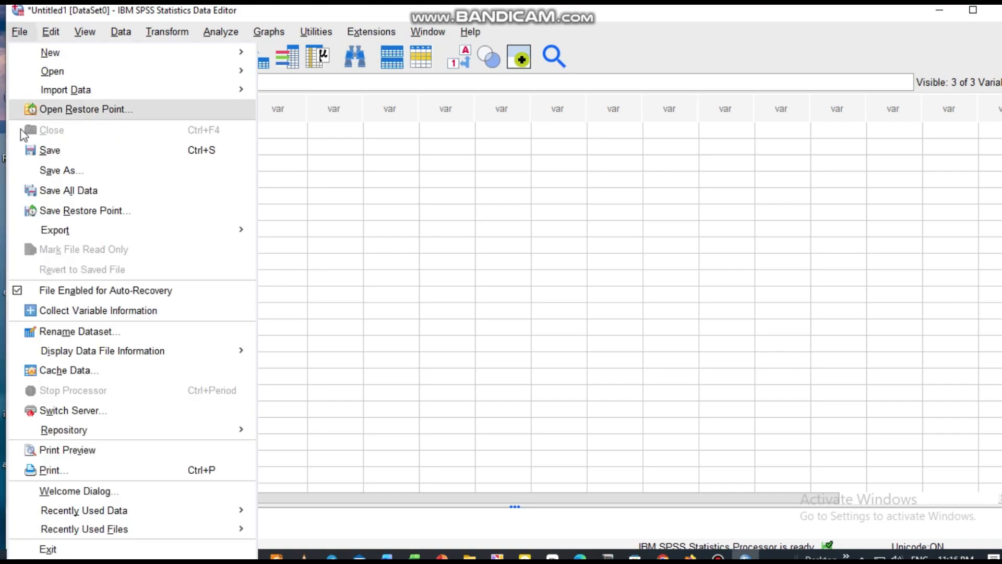
left_click(61, 172)
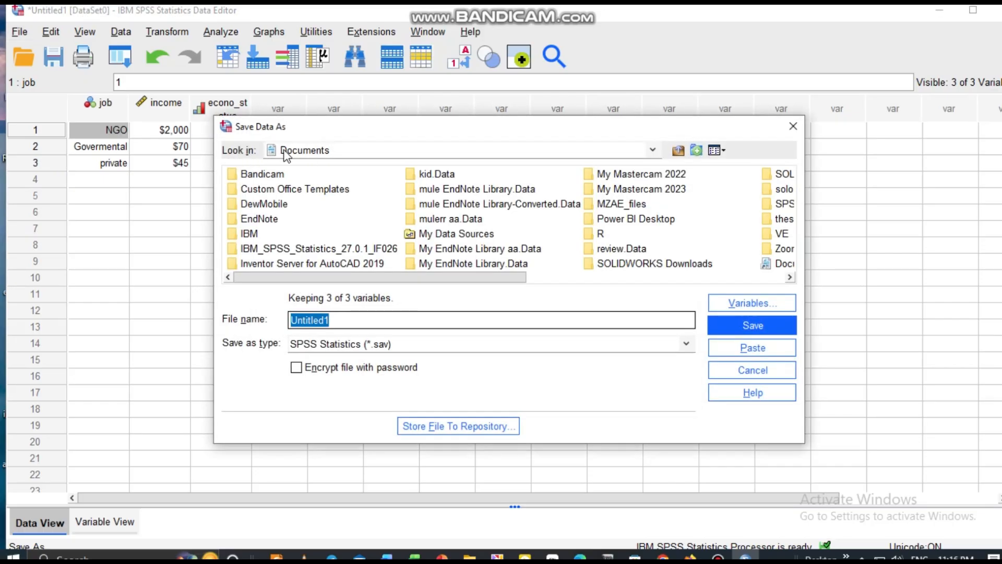
left_click(306, 152)
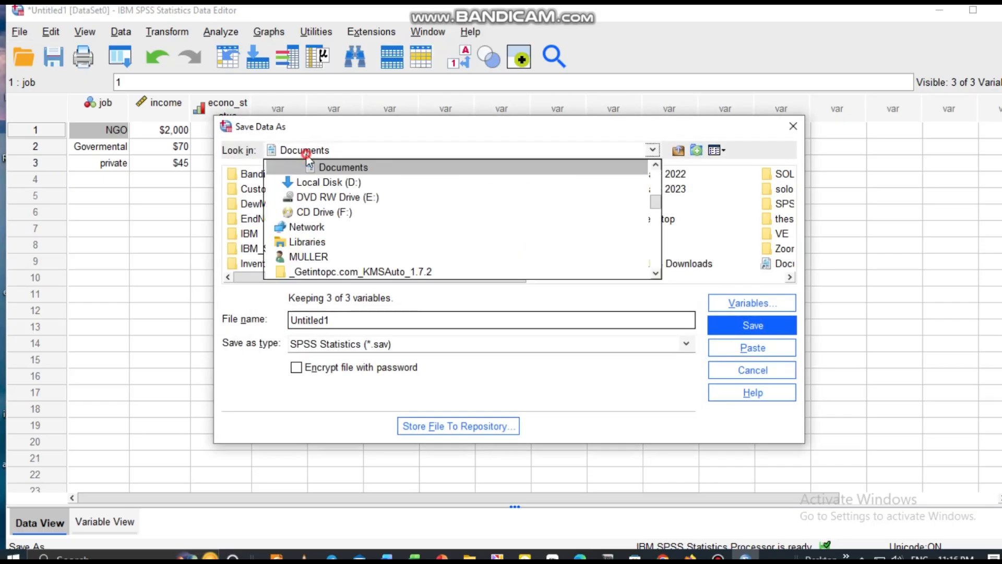
left_click(335, 185)
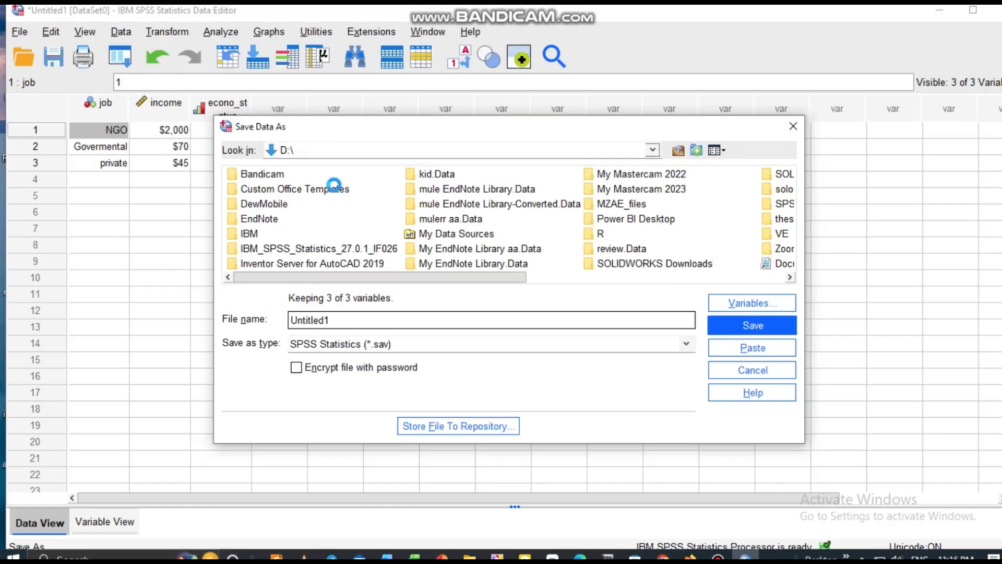
left_click(277, 148)
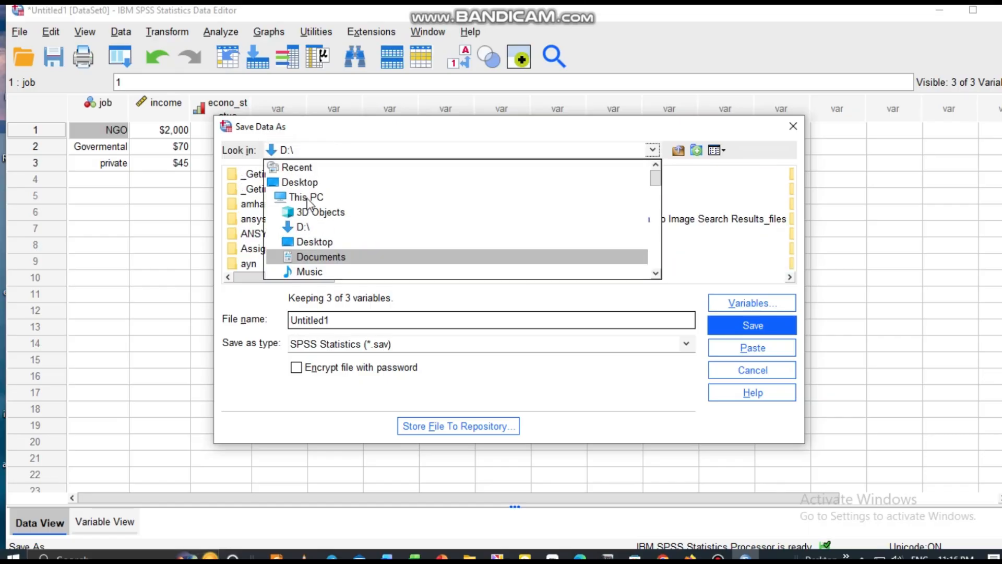
scroll(309, 203, "down", 2)
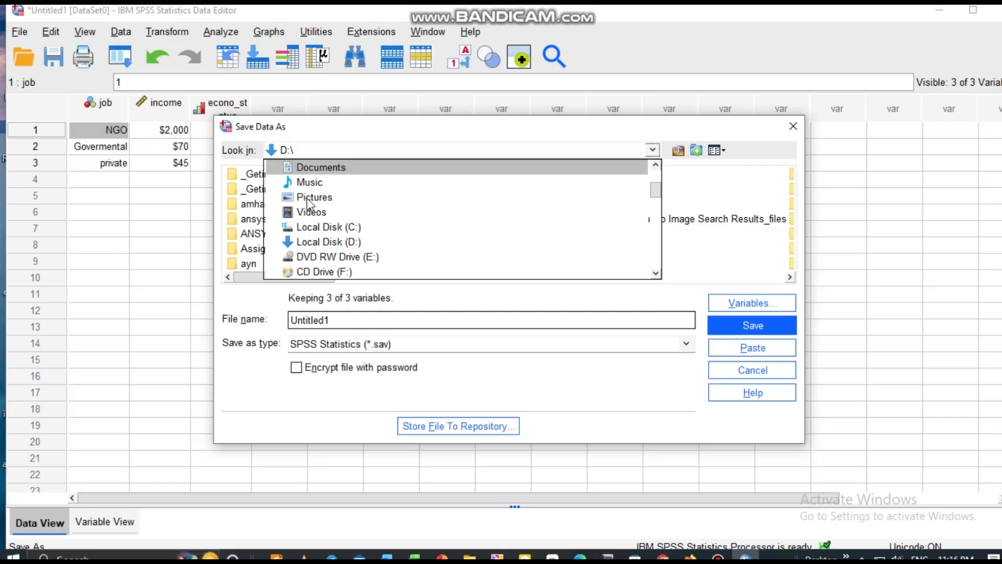
left_click(312, 227)
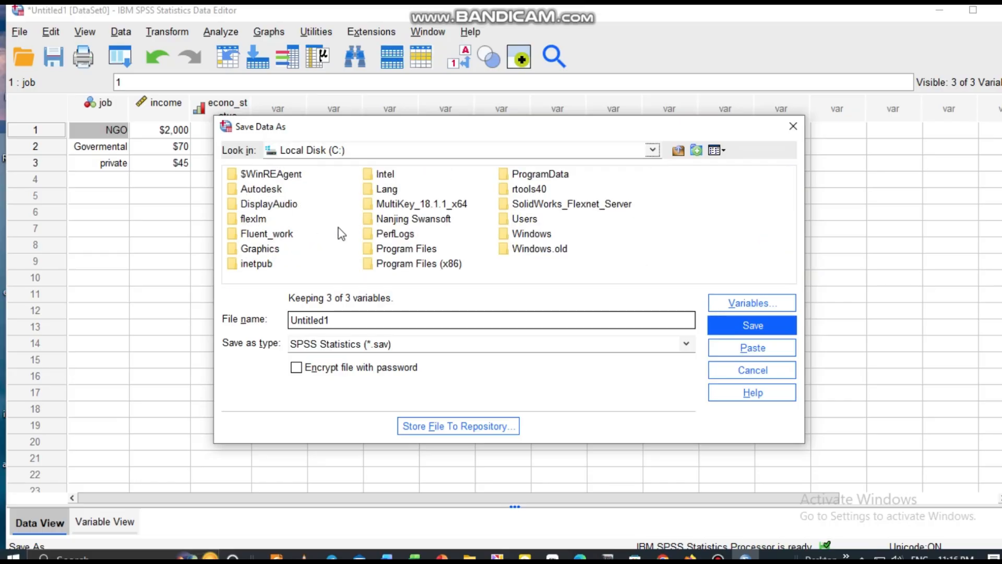
left_click(283, 152)
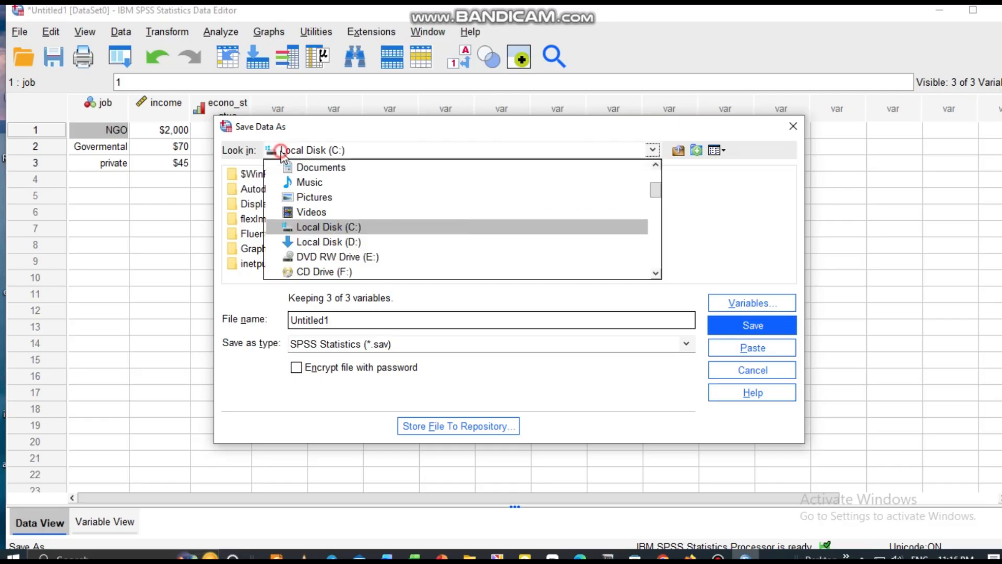
left_click(315, 168)
Step: Name the data file "spss fi;le" and save it in SPSS Statistics (*.sav) format
left_click(337, 320)
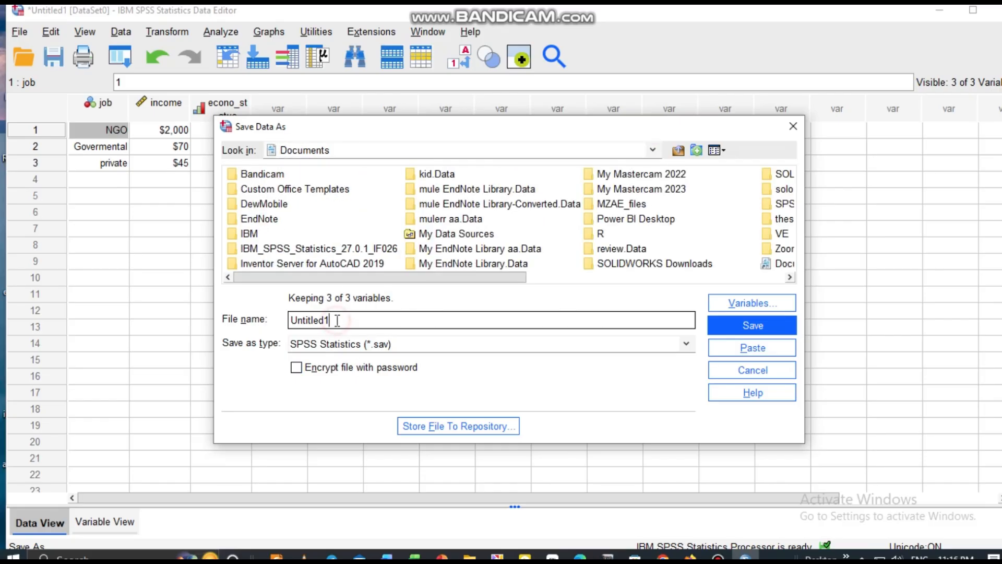
left_click_drag(336, 320, 290, 320)
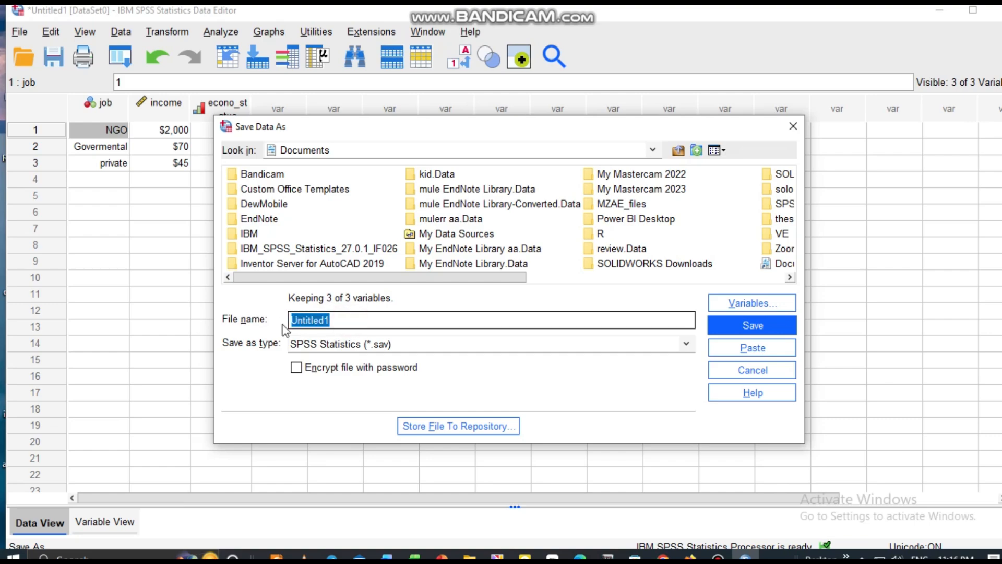
type("spss")
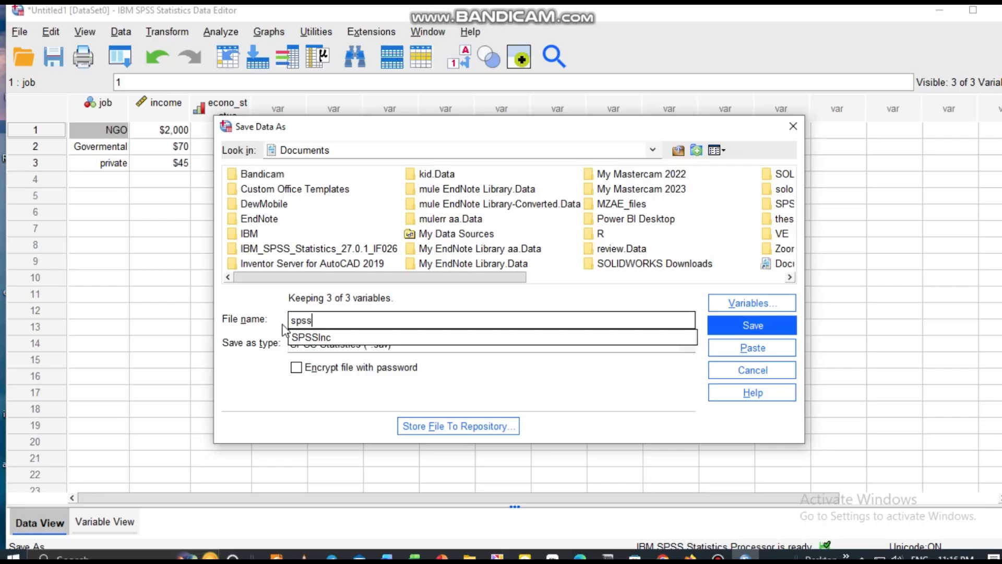
type(" fi;le")
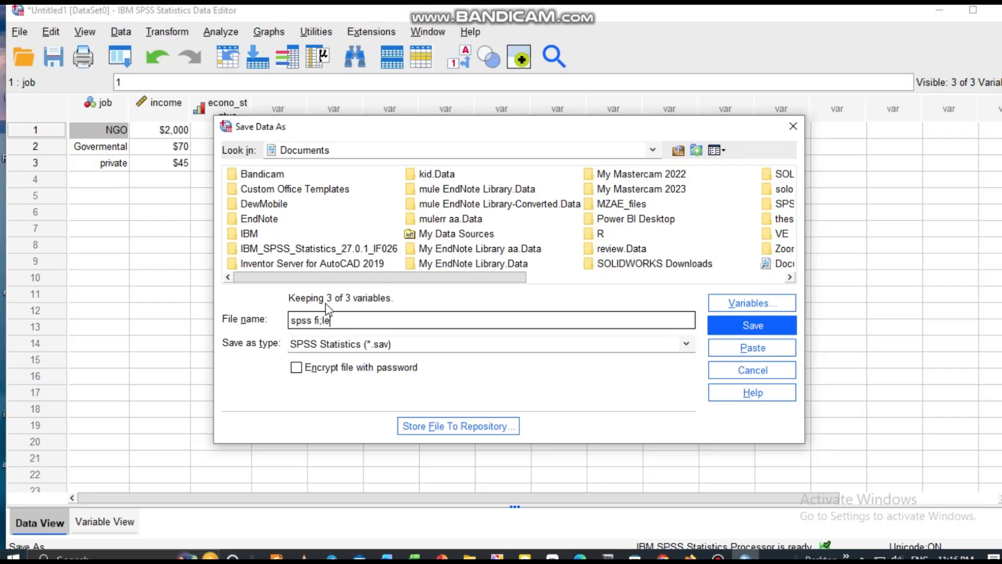
left_click(748, 325)
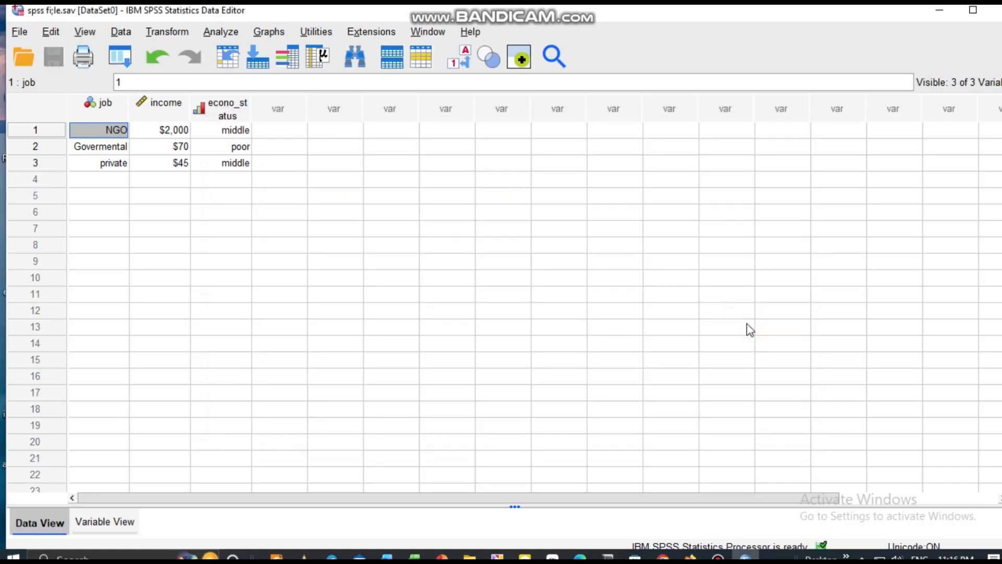